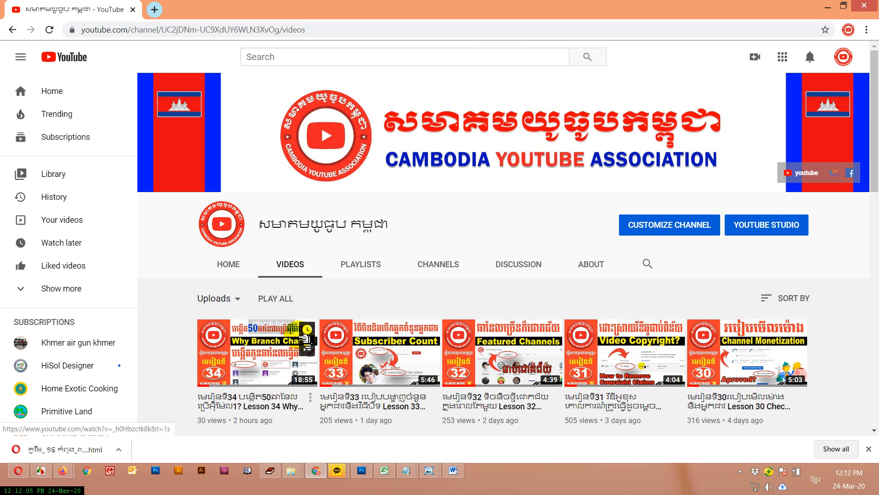
Switch to the Opera browser with YouTube Studio and open the channel's list of uploaded videos
click(19, 470)
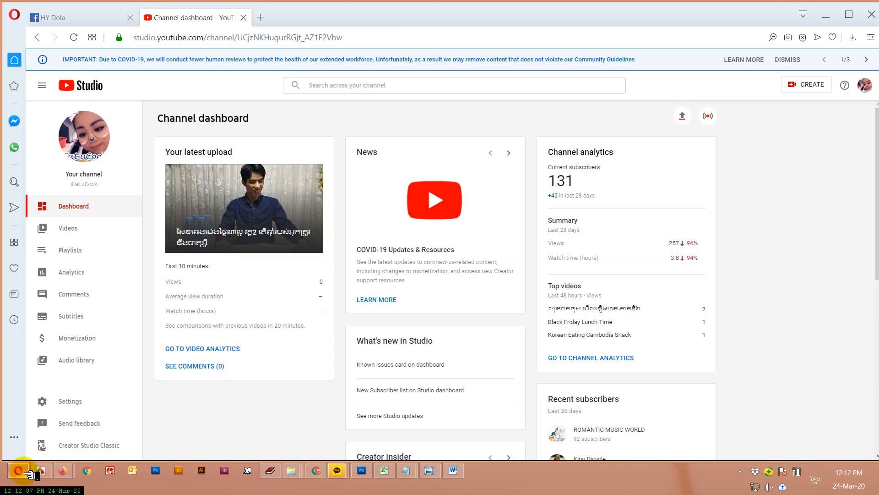
click(71, 233)
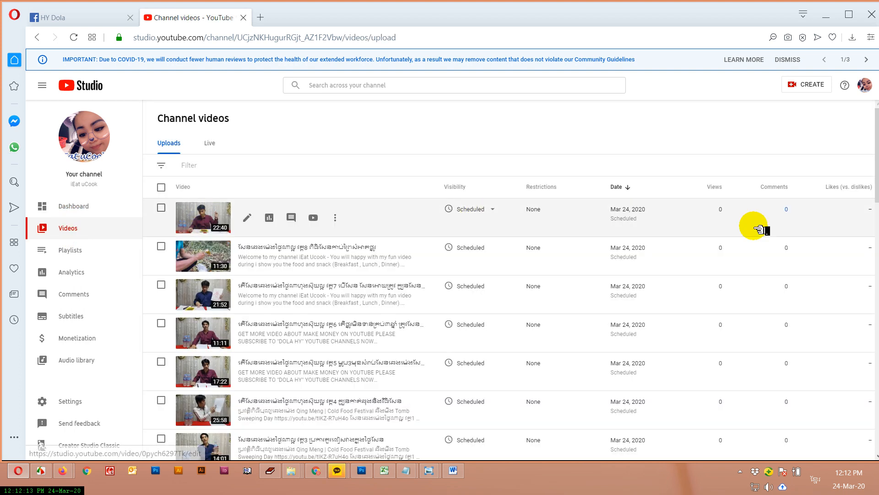
drag(877, 142, 875, 120)
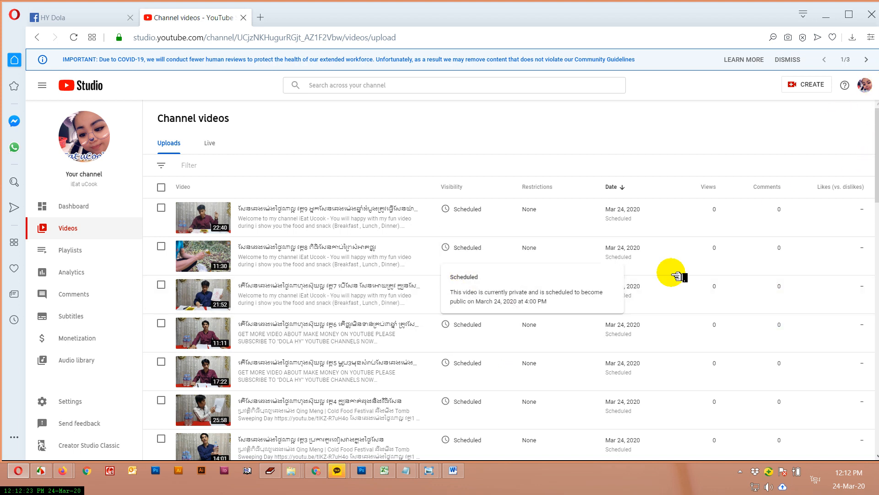
drag(875, 147, 870, 87)
Filter the uploaded videos by visibility to show only those with Has schedule
click(202, 165)
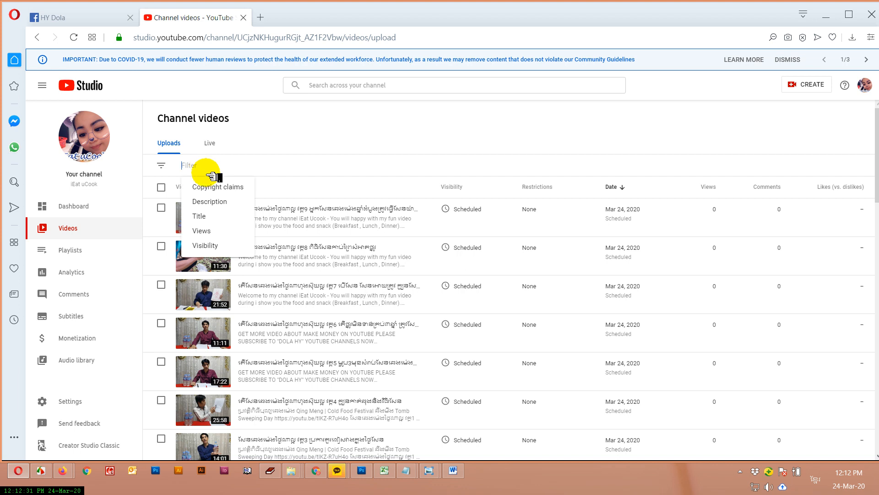
click(208, 246)
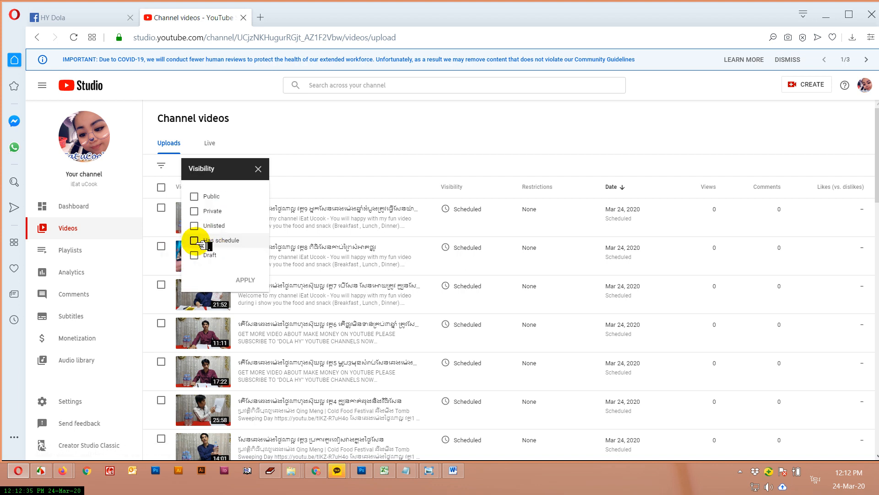
click(197, 241)
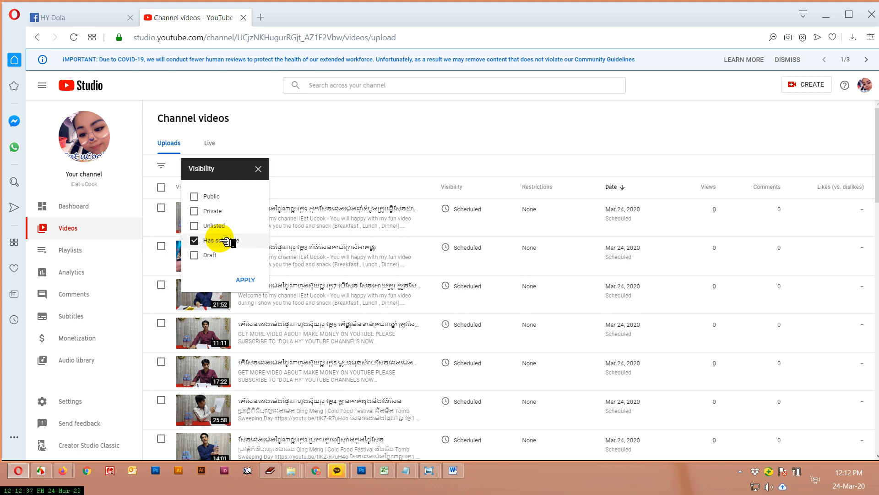
click(243, 280)
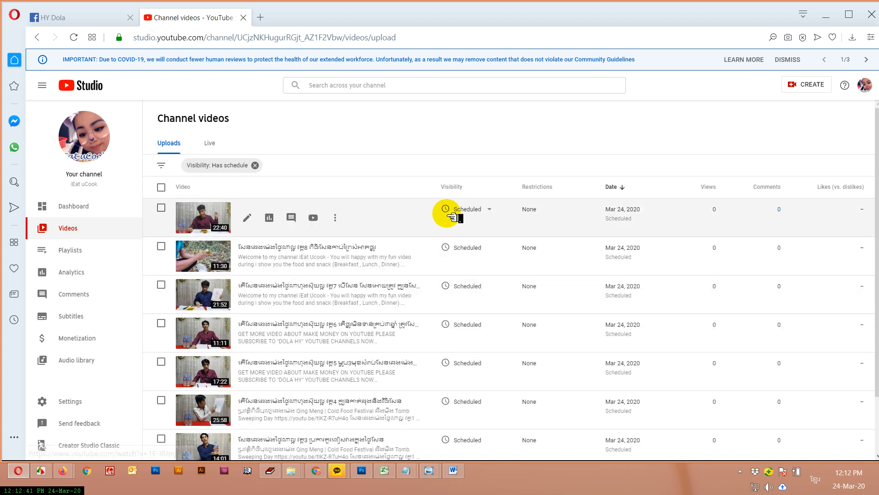
Go through the filtered list and check the scheduled publishing date and time of each video
scroll(864, 275, down, 1)
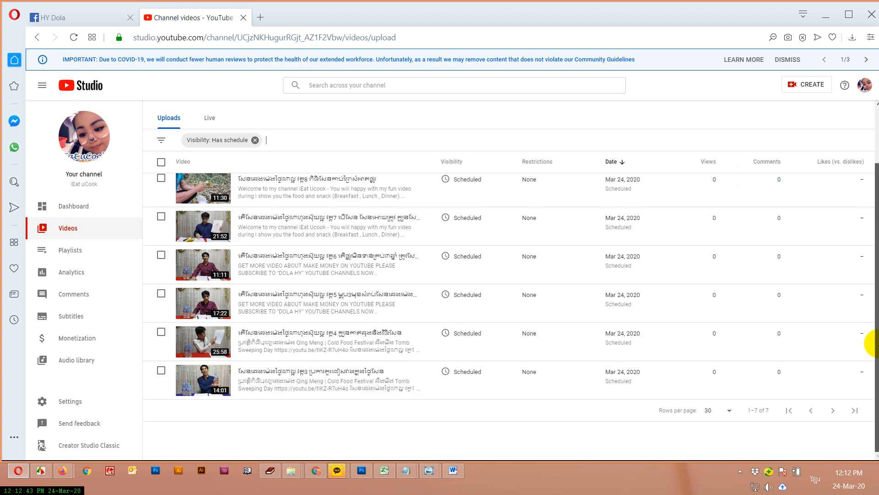
scroll(876, 119, up, 1)
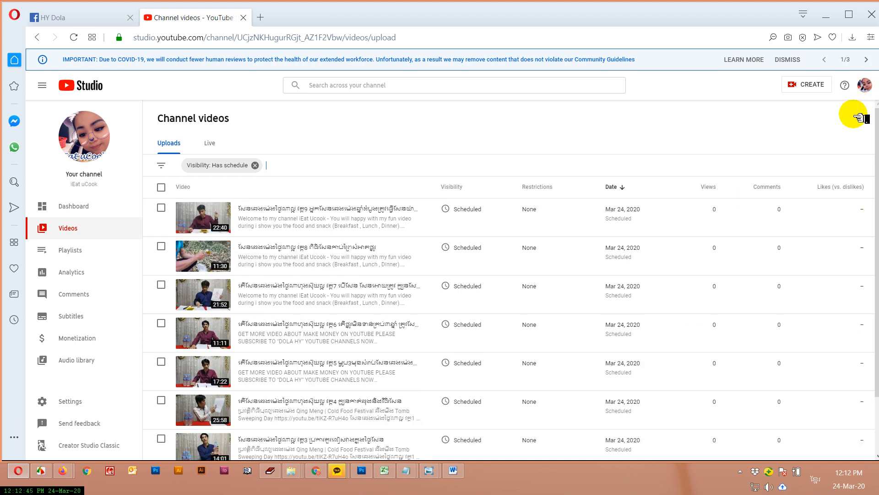
scroll(630, 346, down, 3)
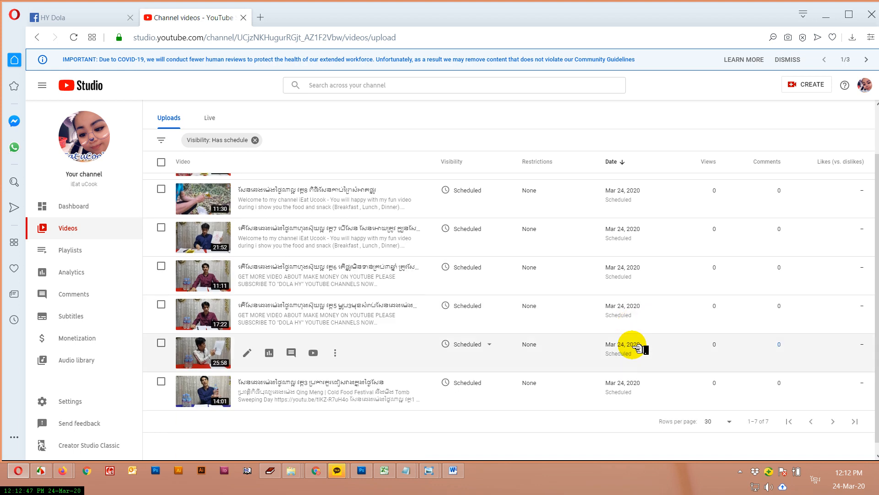
mouse_move(475, 382)
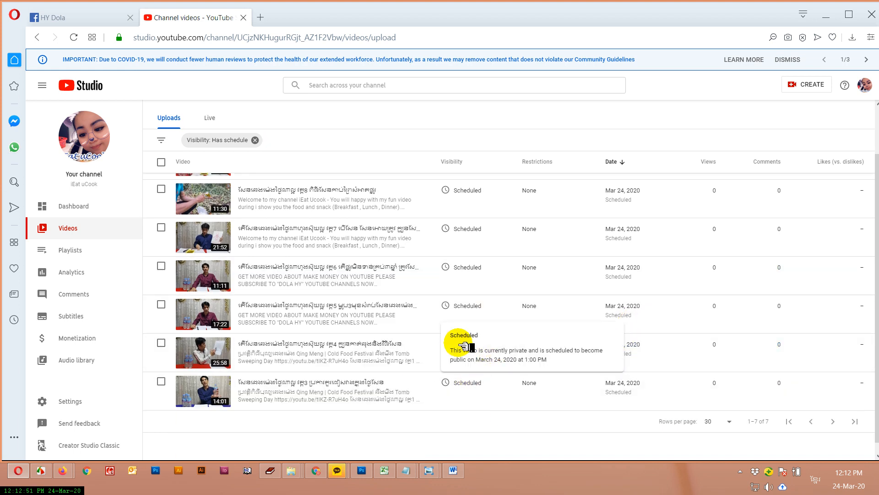
mouse_move(487, 349)
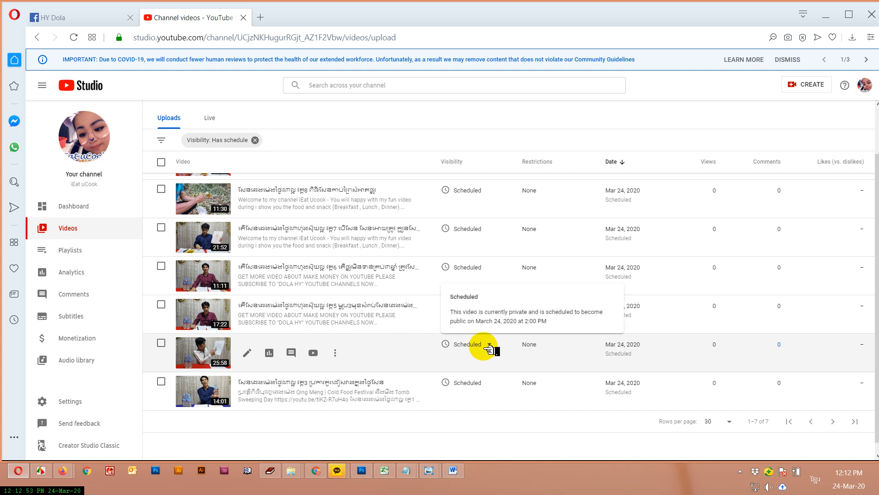
mouse_move(469, 304)
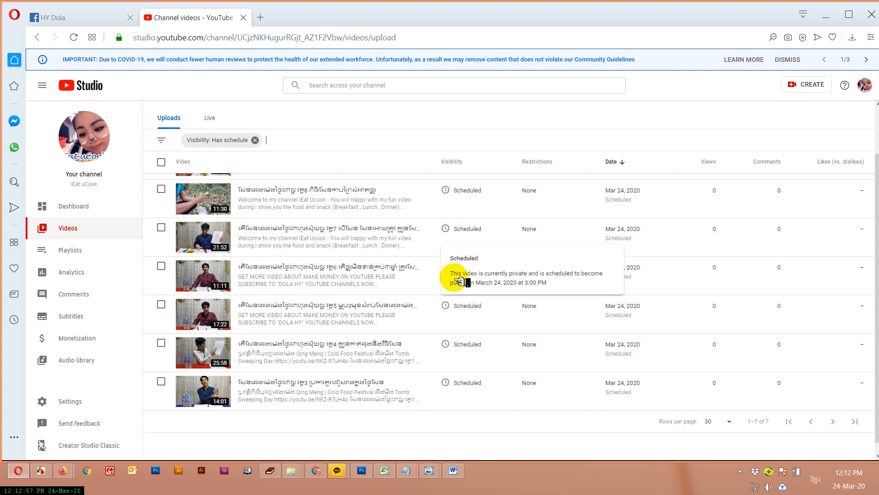
mouse_move(485, 271)
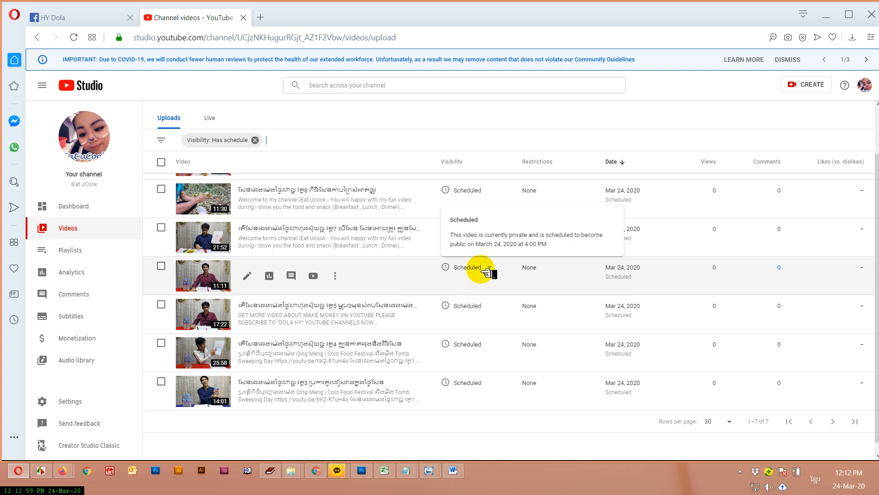
mouse_move(469, 233)
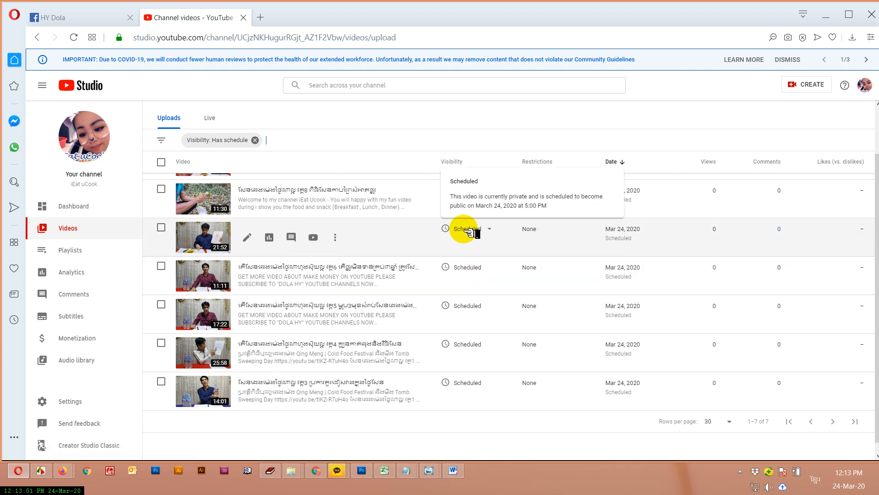
mouse_move(468, 192)
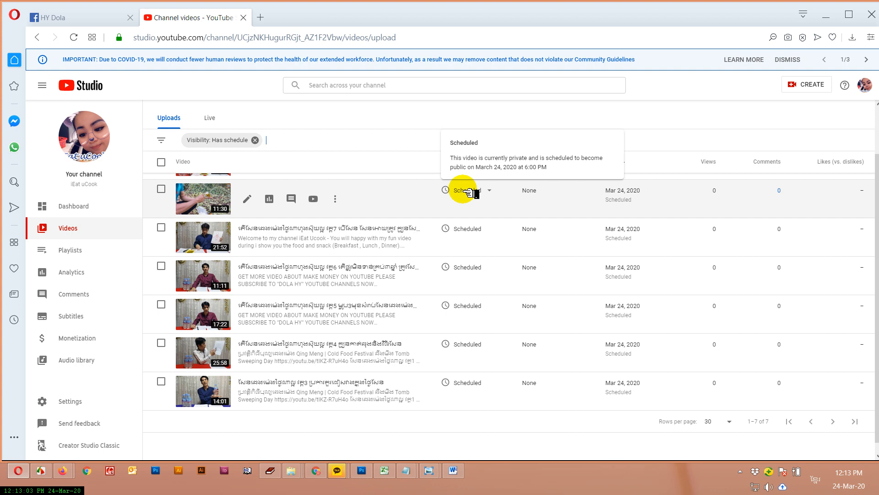
scroll(506, 257, up, 2)
mouse_move(478, 216)
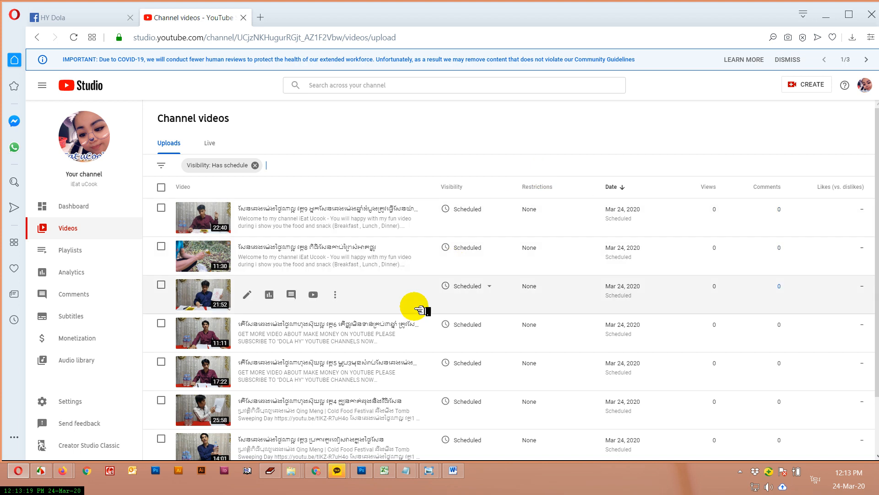
Add the 21:52 scheduled video to the playlist យល់ដឹងពីឆេងម៉េង, save its details and return to the channel's video list
click(248, 296)
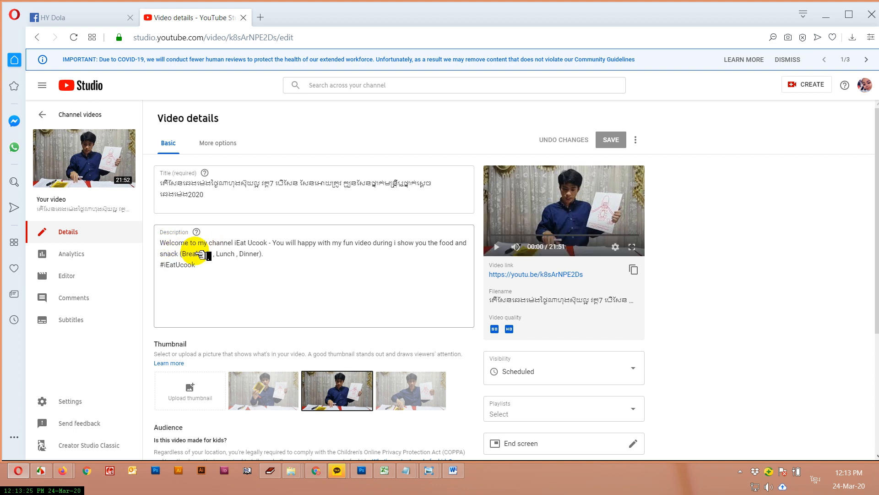
click(172, 255)
key(ctrl+a)
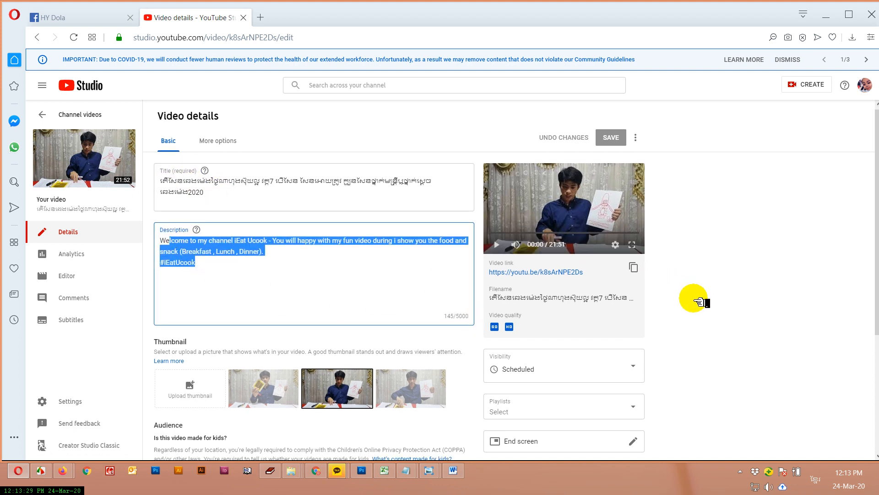
scroll(694, 298, down, 1)
click(518, 353)
click(498, 270)
click(614, 426)
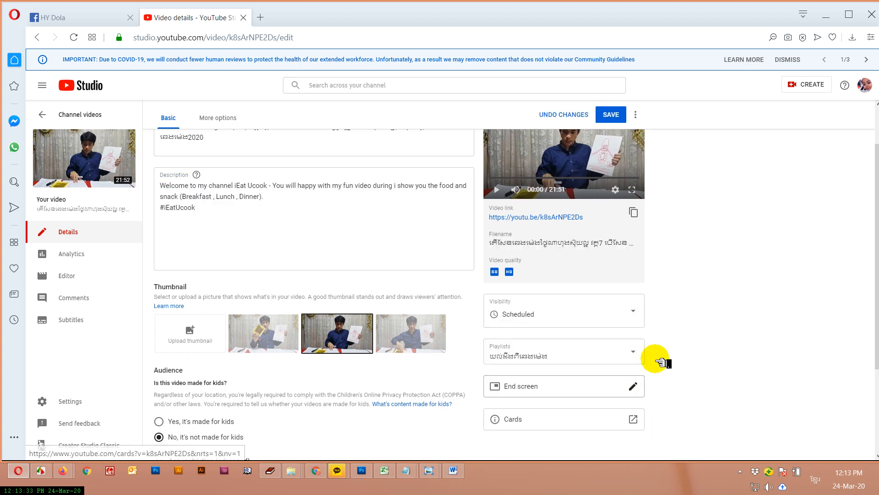
scroll(572, 337, down, 3)
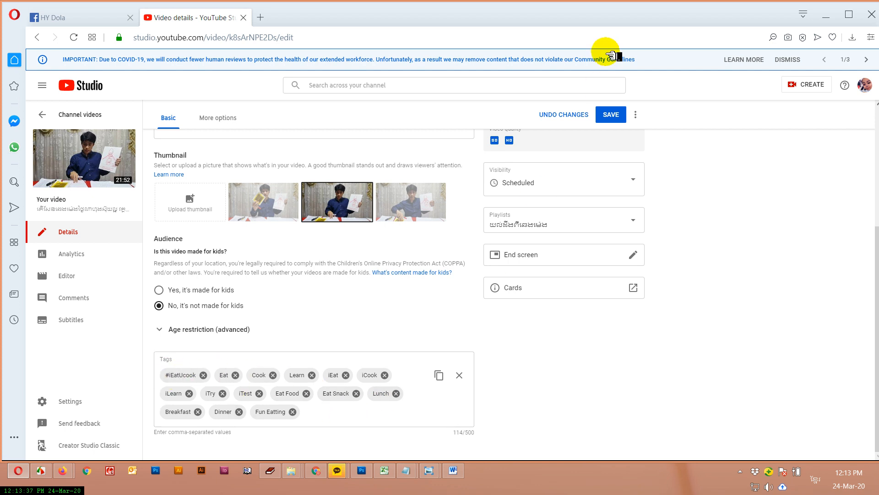
click(611, 118)
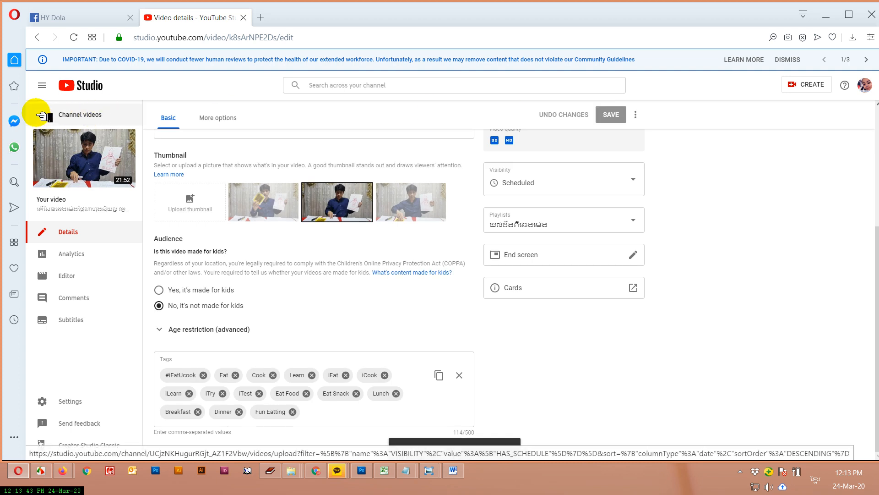
click(38, 115)
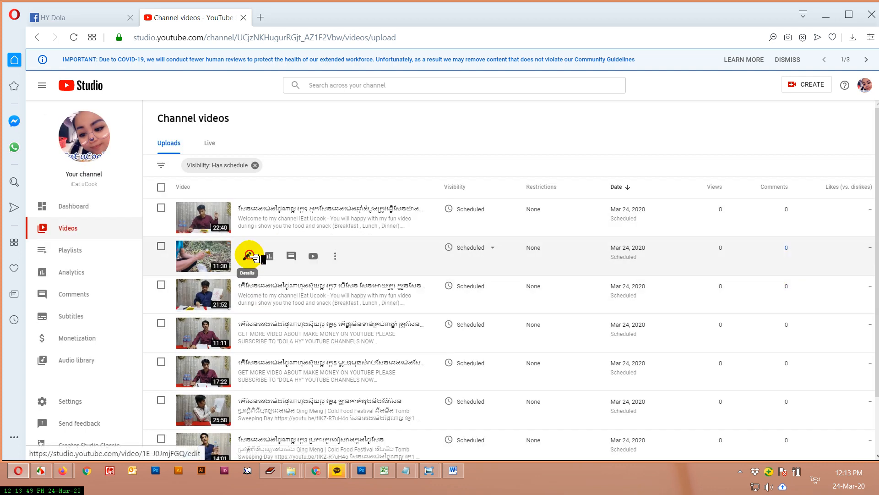
Review the description, audience setting and tags of the 11:30 scheduled video and return to the video list
click(247, 256)
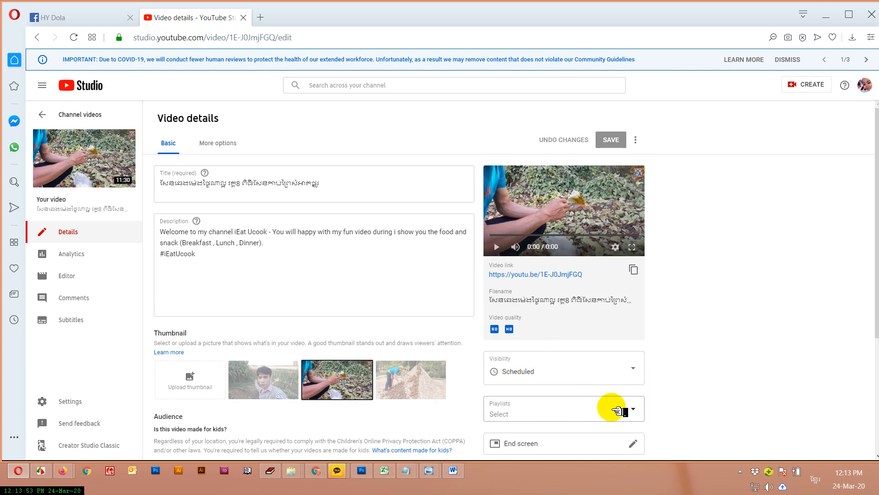
click(205, 255)
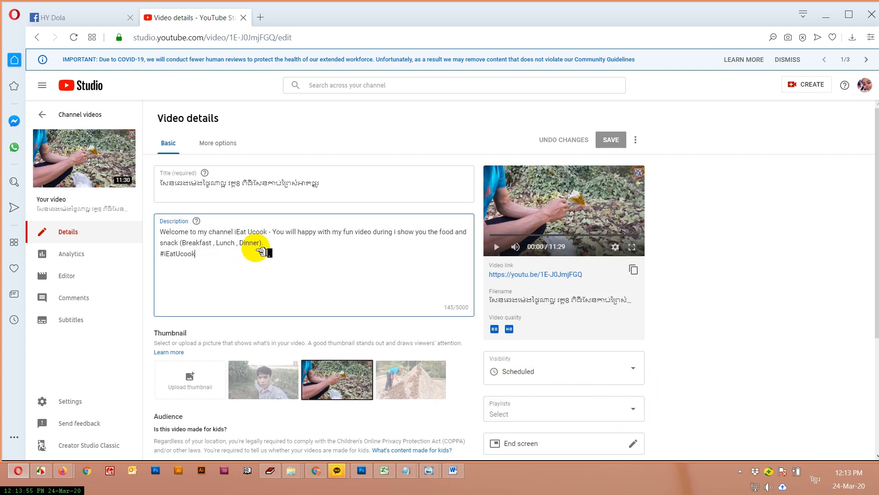
scroll(348, 293, down, 4)
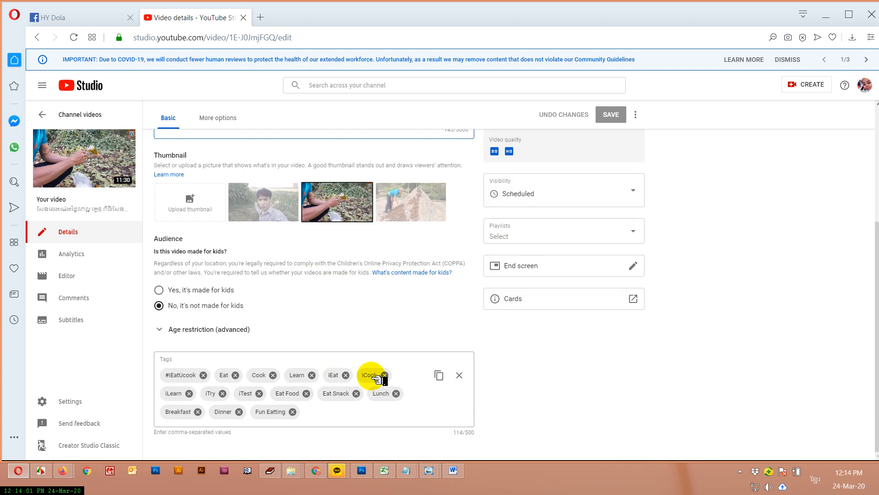
click(42, 115)
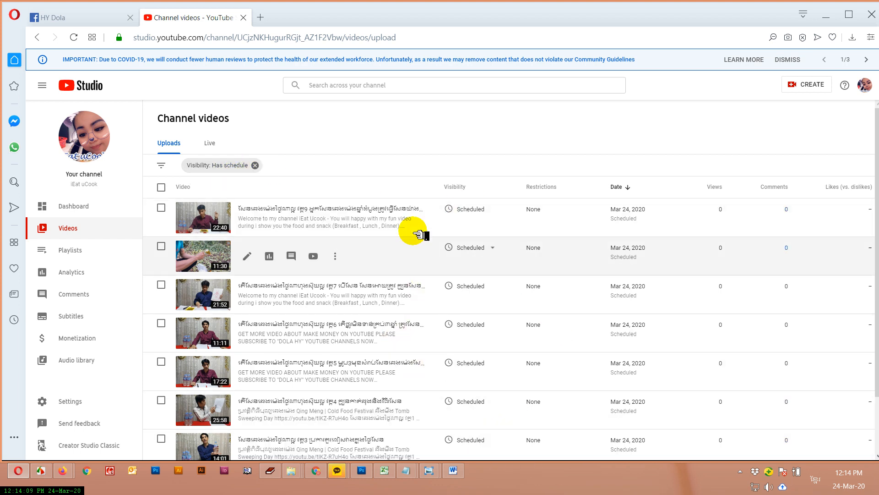
Select all the scheduled videos in the filtered list
click(164, 187)
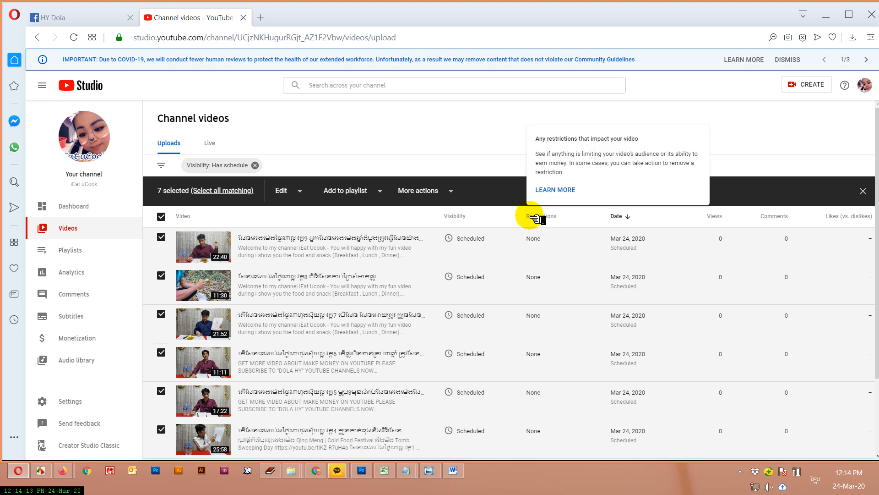
scroll(783, 291, down, 1)
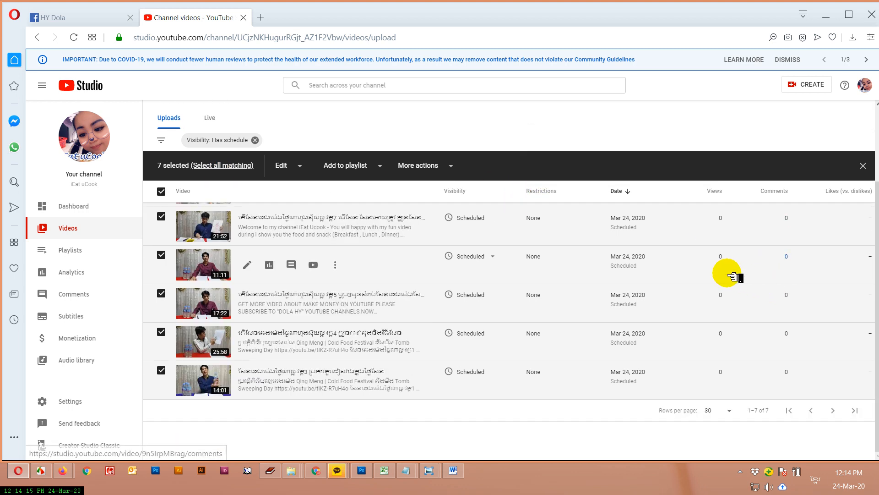
scroll(742, 274, up, 2)
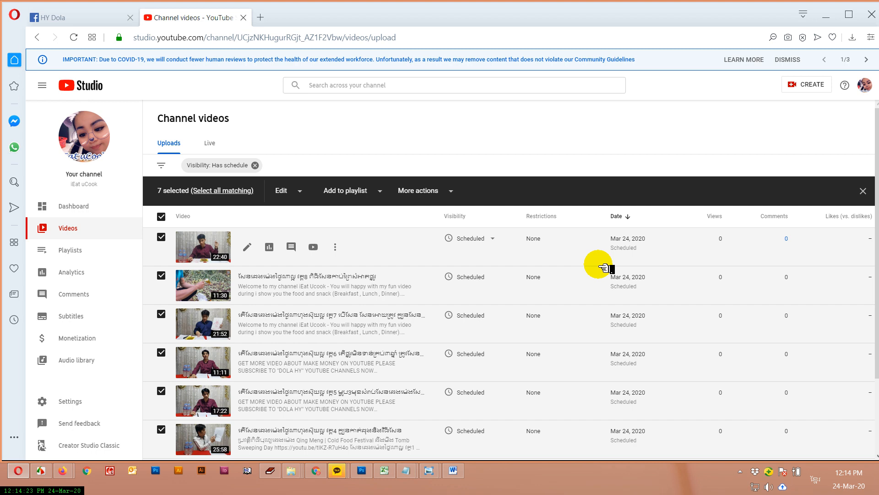
click(161, 217)
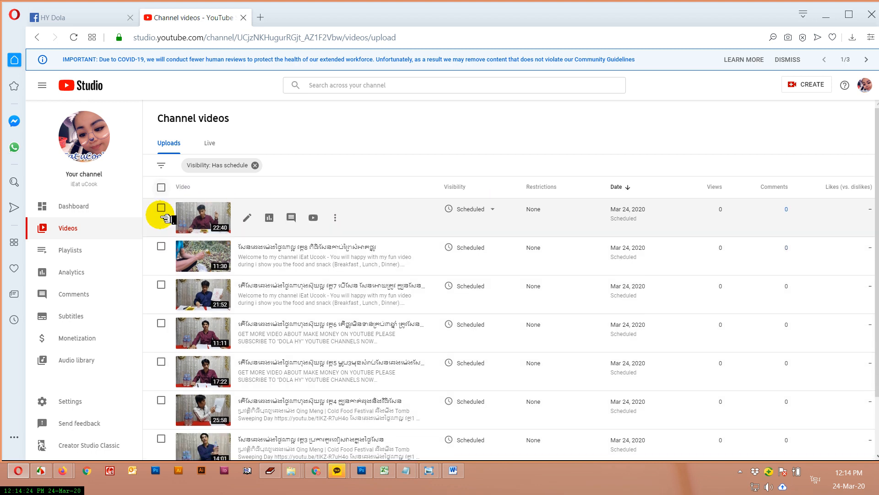
click(161, 188)
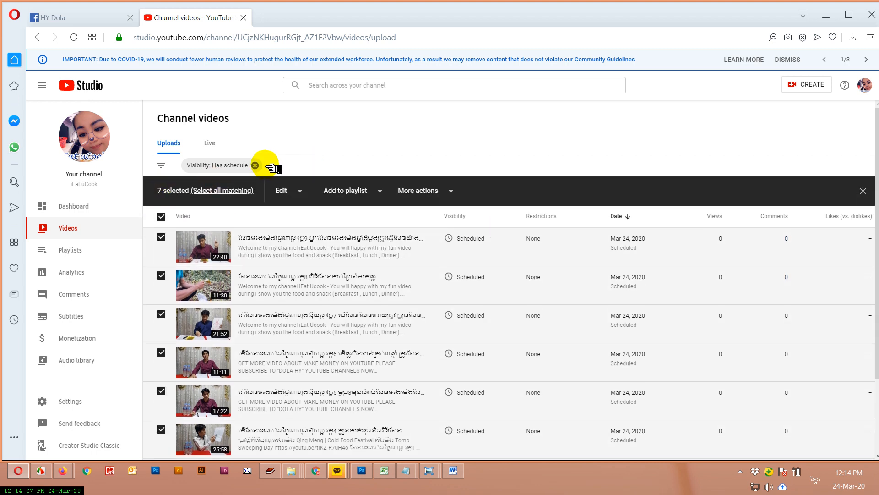
Remove the Has schedule visibility filter and select all the uploaded videos on the page
click(255, 165)
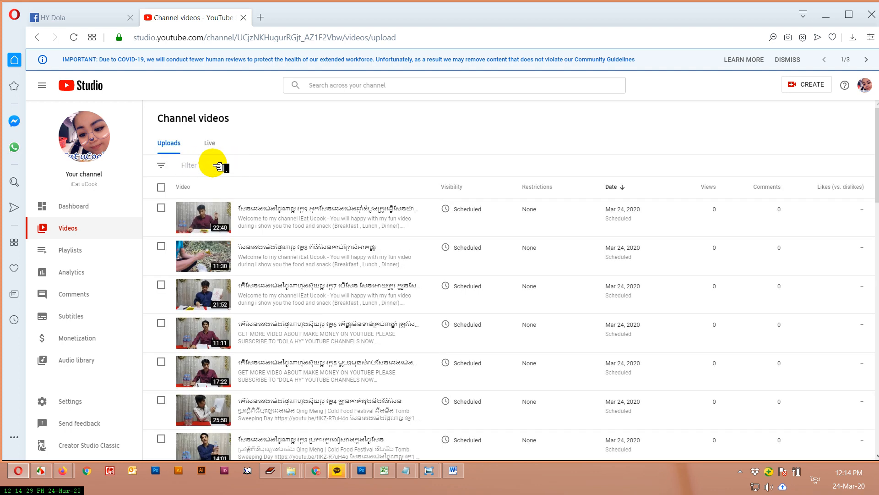
scroll(641, 280, down, 10)
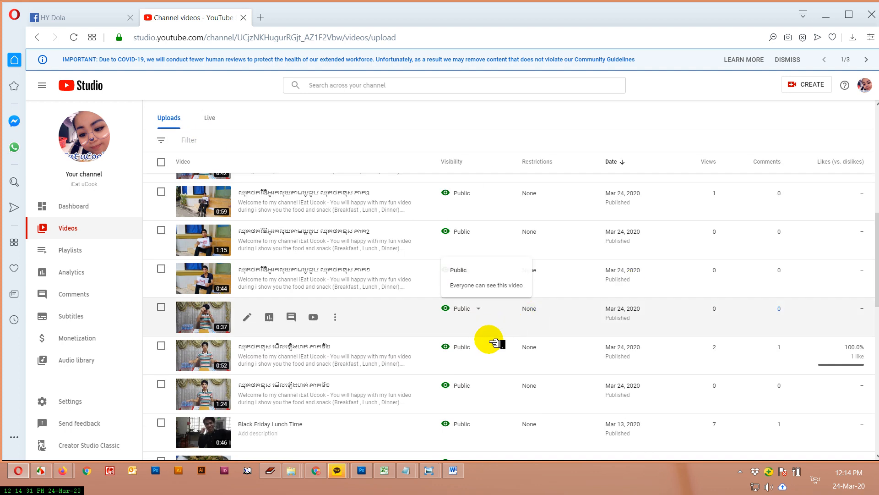
click(161, 162)
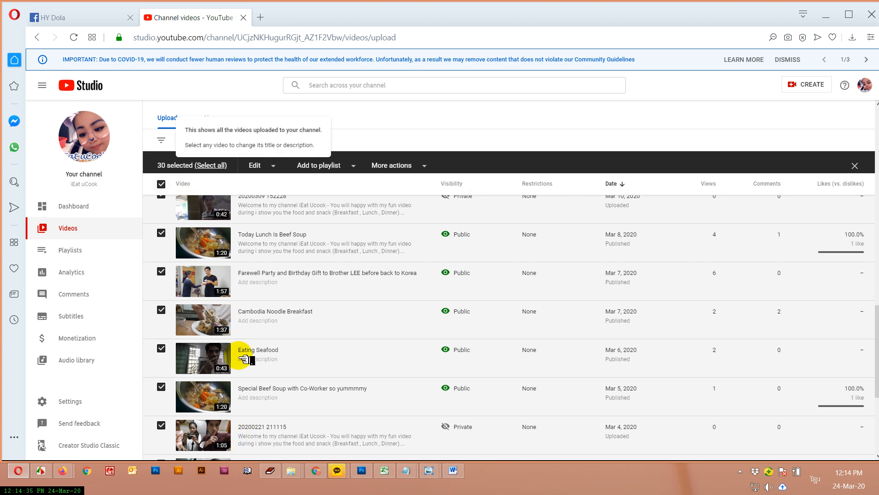
Clear the selection of all uploaded videos and open the filter options for the video list
click(161, 183)
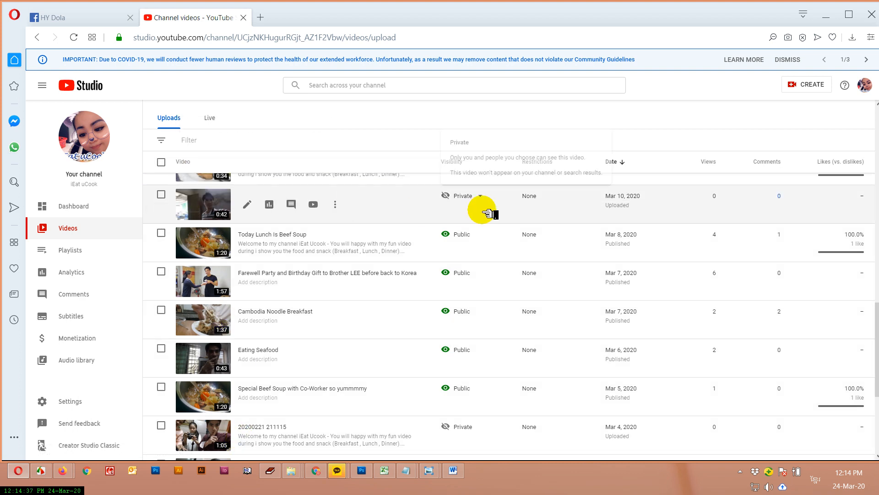
scroll(482, 209, up, 6)
drag(186, 162, 190, 161)
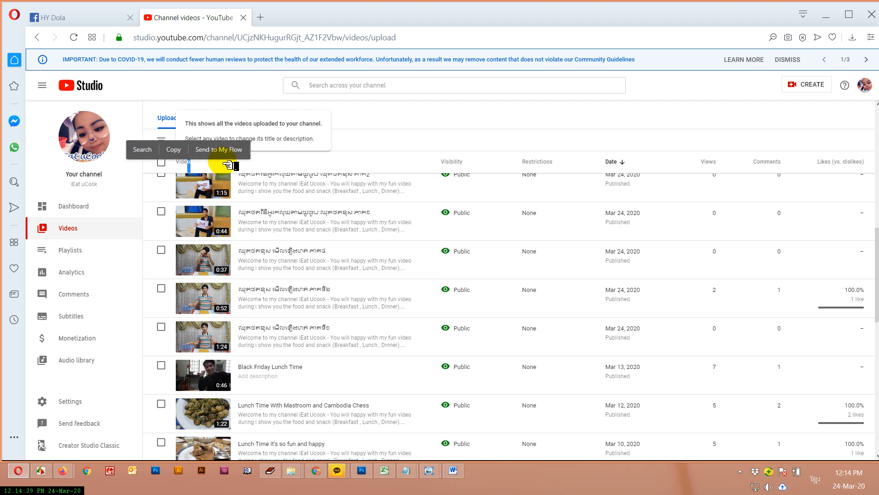
click(371, 141)
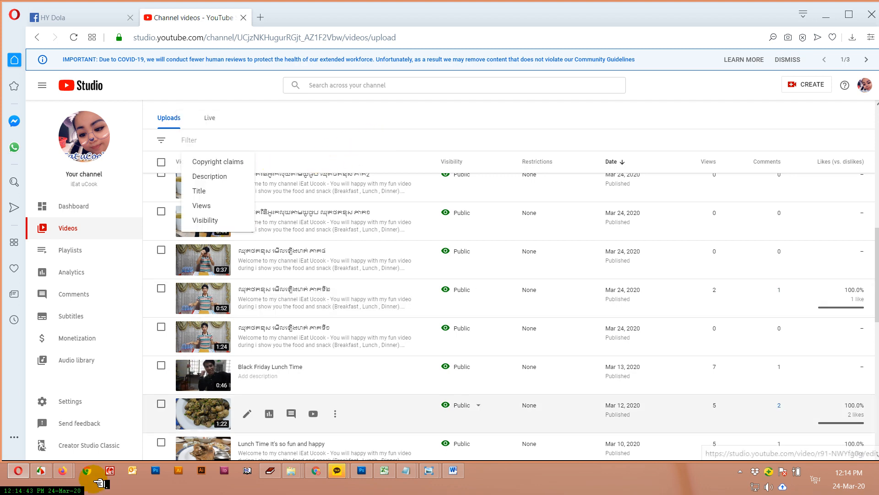
click(109, 470)
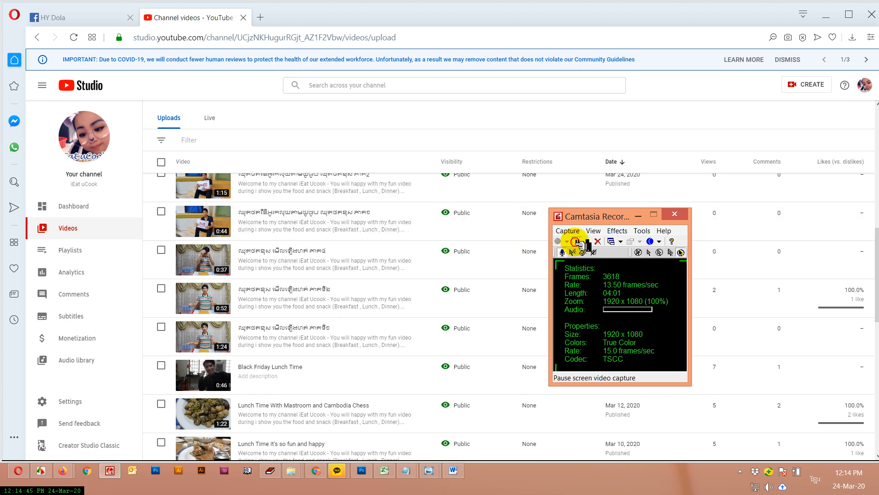
click(580, 243)
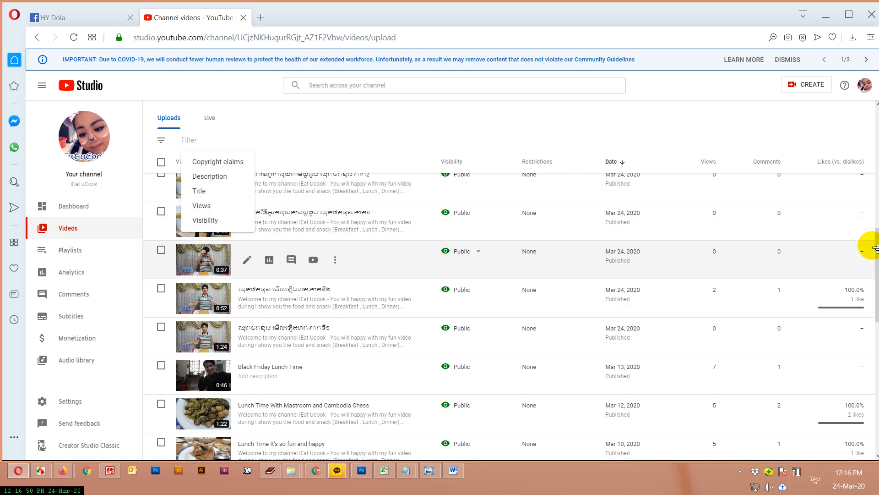
drag(876, 249, 875, 398)
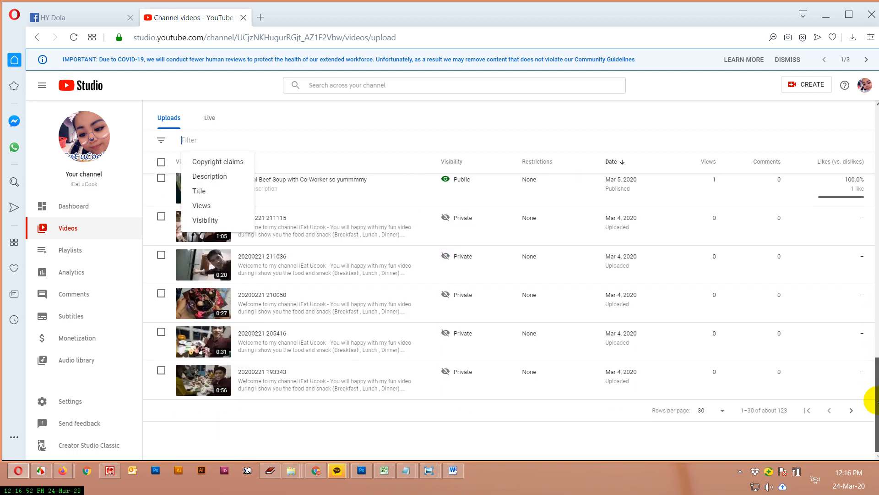
drag(874, 368, 549, 172)
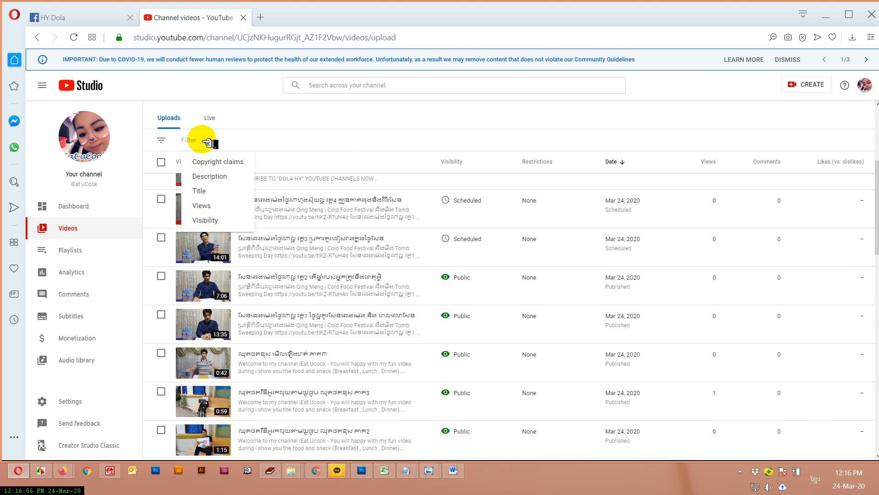
Filter the channel's uploads by visibility so that only videos with Has schedule are listed
click(215, 221)
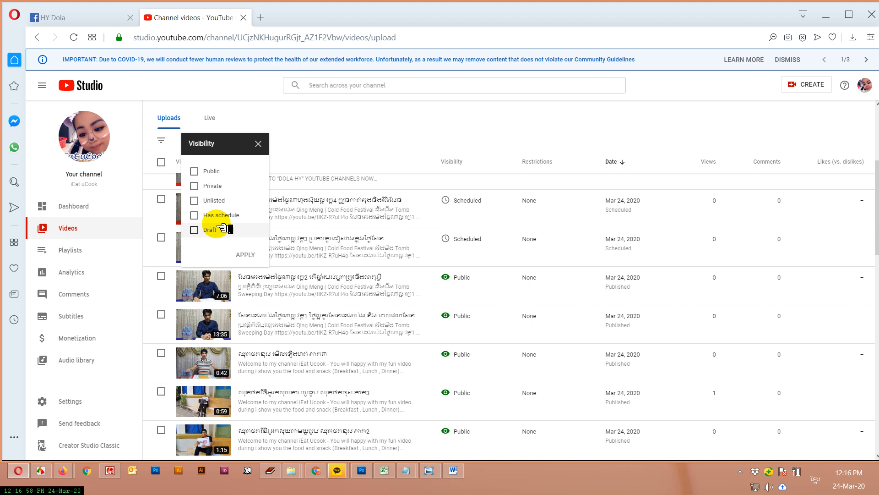
click(194, 214)
click(194, 185)
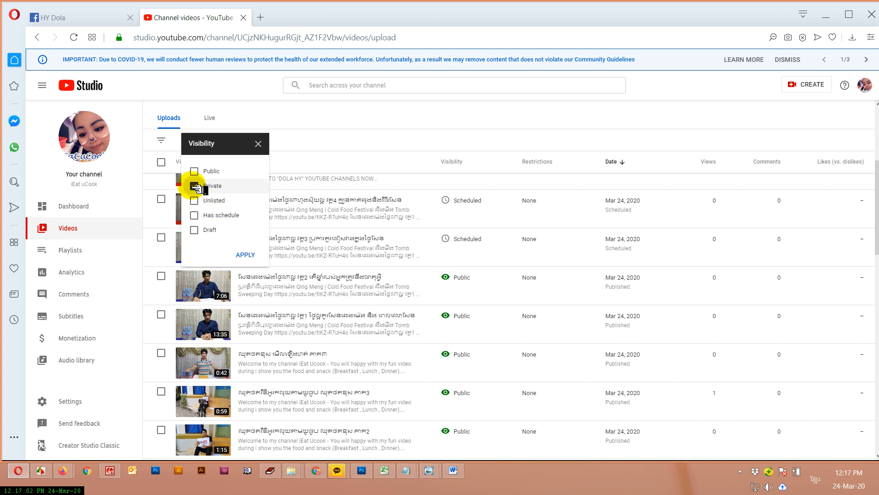
click(194, 215)
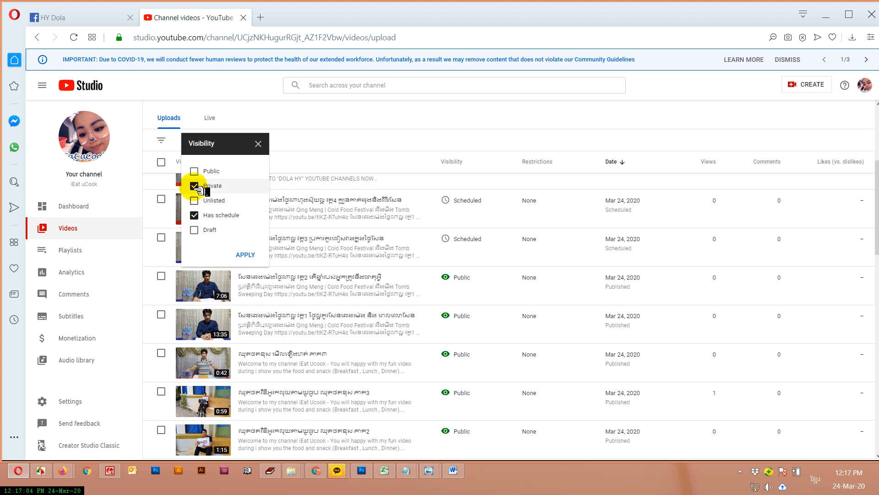
click(241, 253)
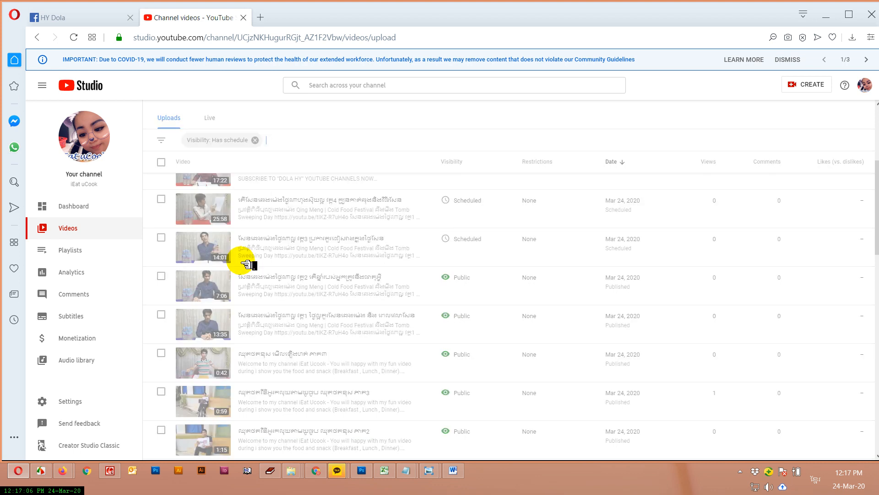
scroll(220, 265, up, 2)
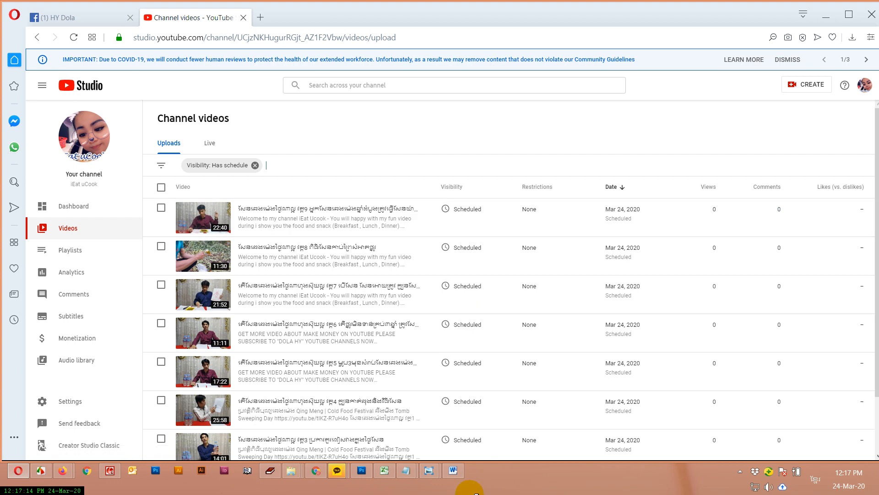
Select all the scheduled videos in the filtered list and start a bulk edit of their descriptions
mouse_move(442, 453)
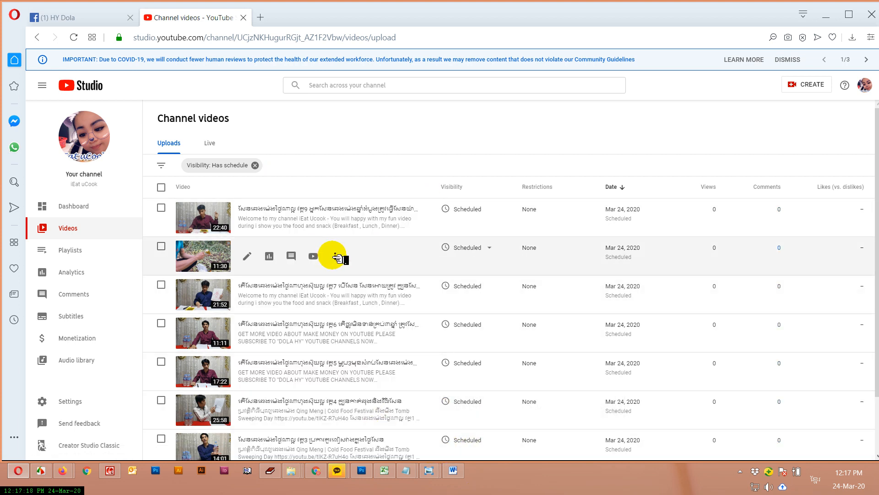
mouse_move(504, 211)
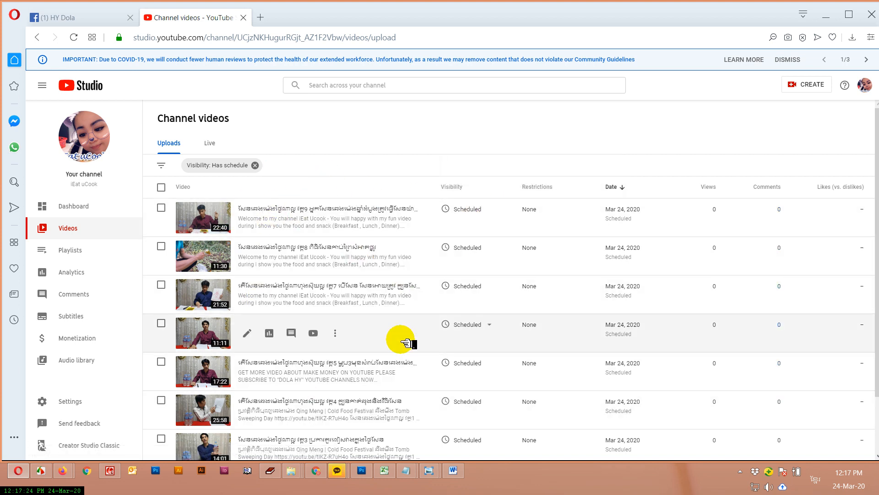
click(161, 187)
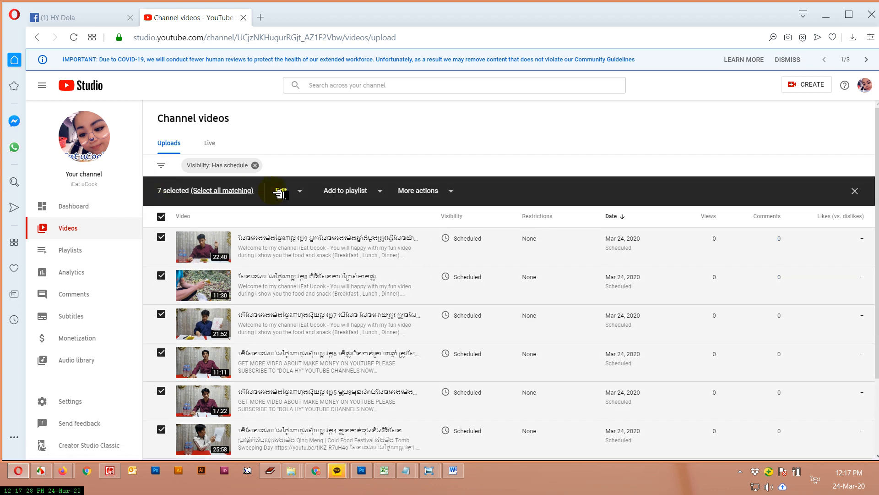
click(301, 191)
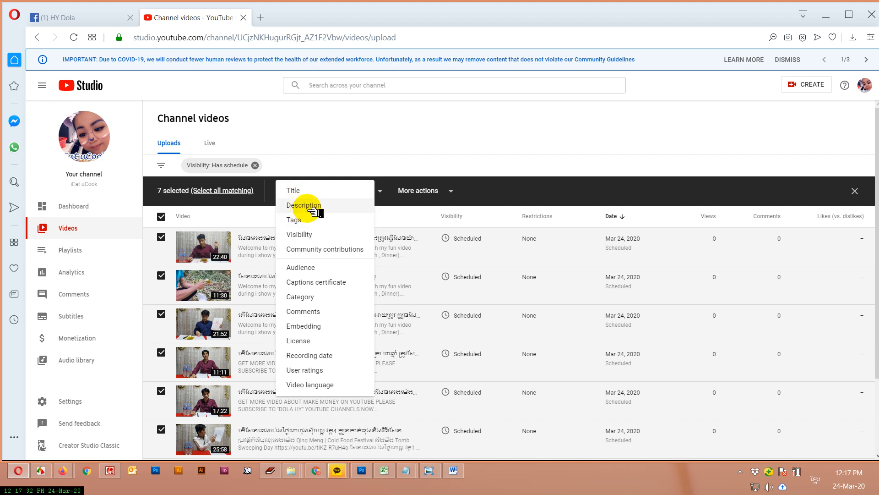
click(303, 205)
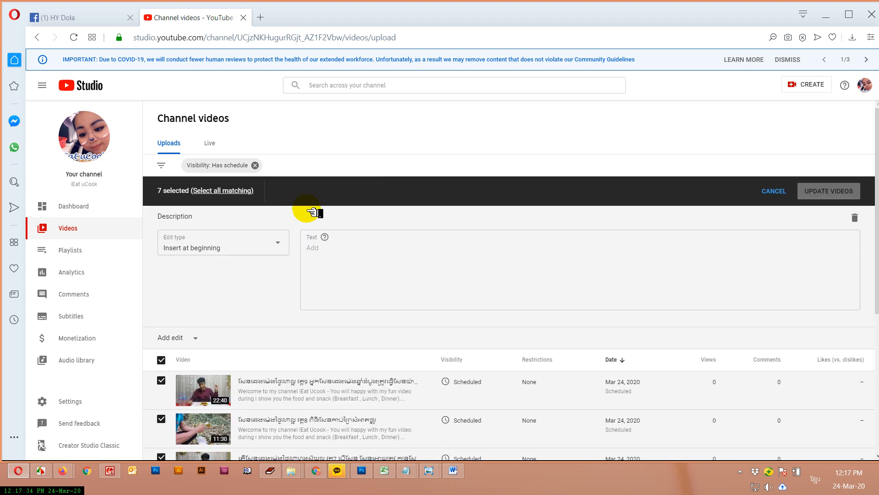
Switch to the Word document and copy the text from the "Qing Meng | Cold Food Festival" line down to "Thank you"
click(461, 476)
right_click(317, 154)
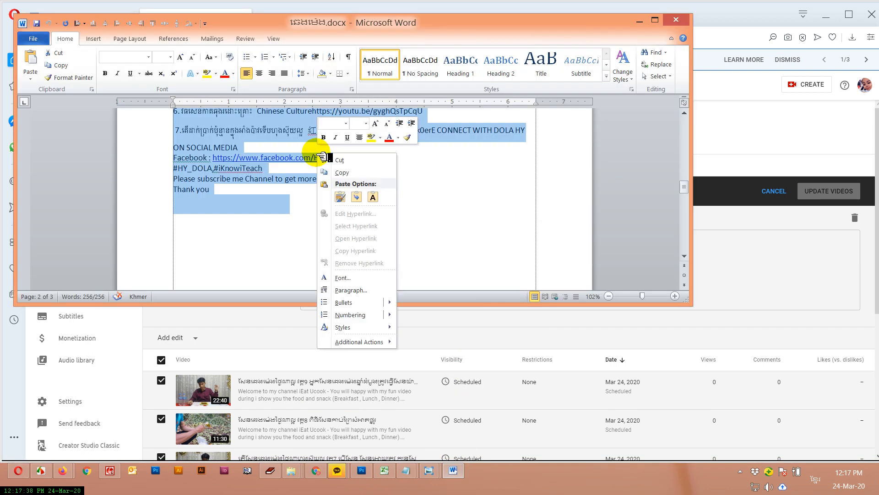
click(341, 172)
scroll(425, 225, up, 8)
scroll(433, 233, up, 5)
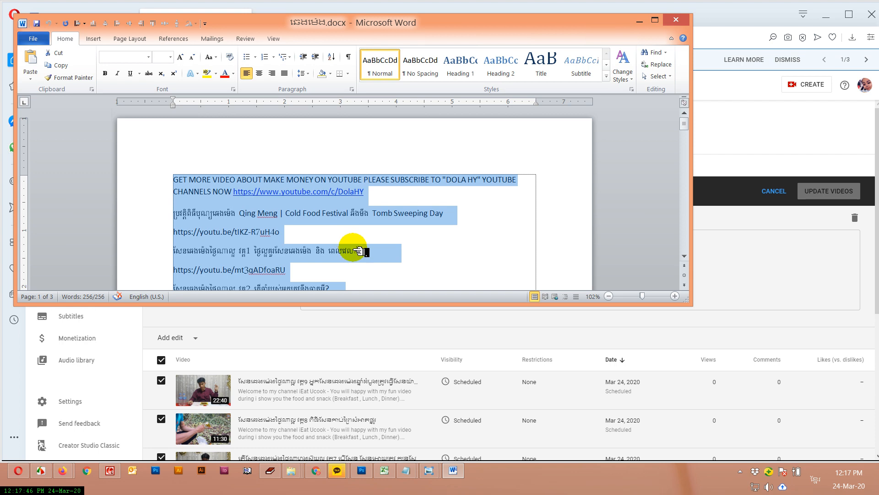
click(351, 232)
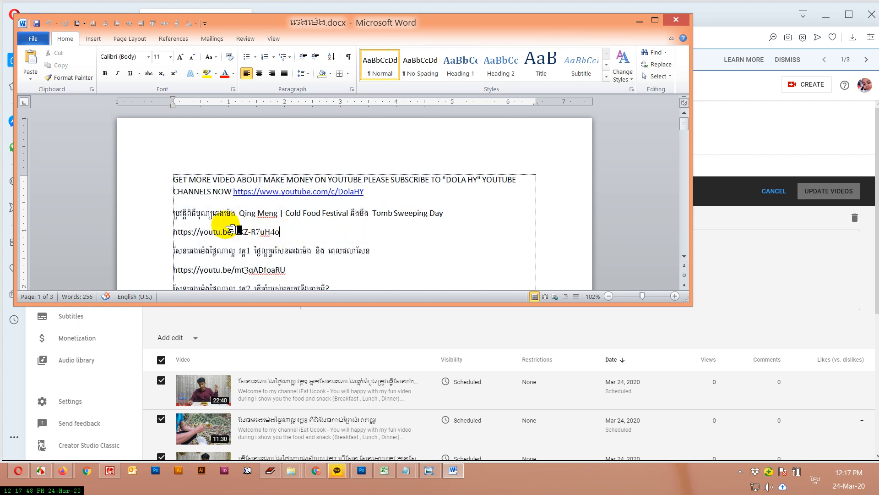
click(236, 213)
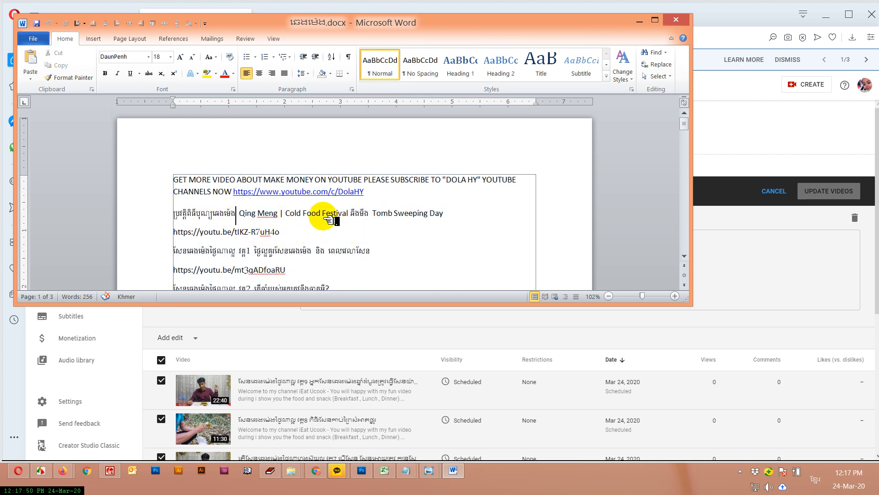
scroll(271, 231, down, 5)
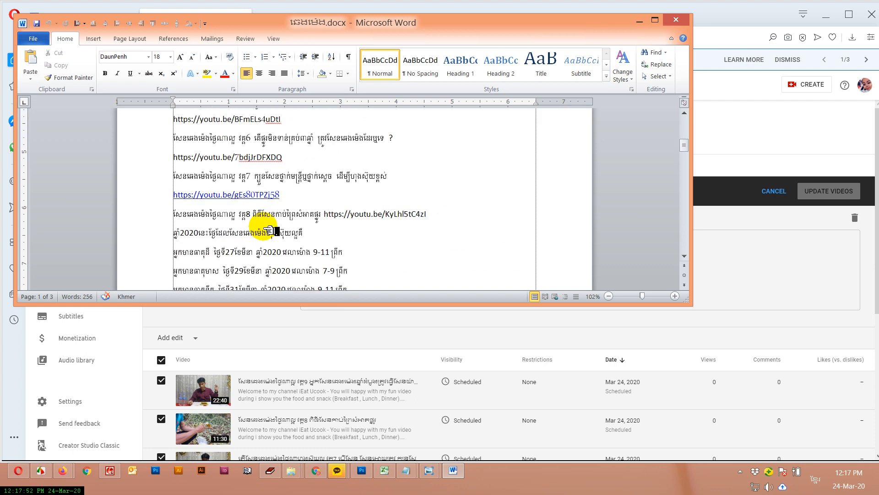
scroll(270, 231, down, 10)
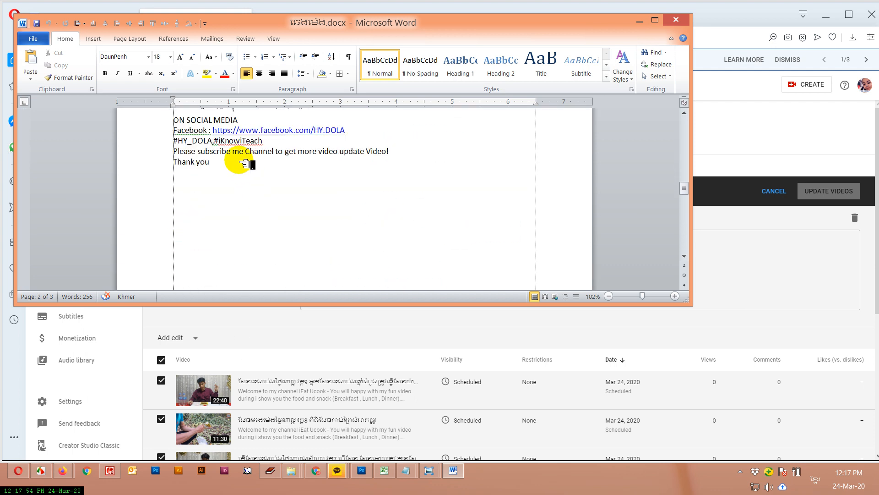
shift+click(248, 170)
right_click(248, 170)
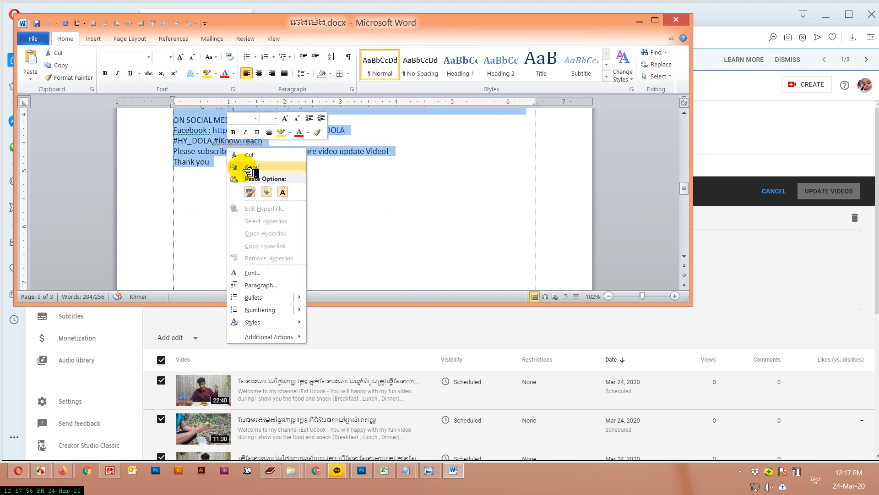
click(250, 168)
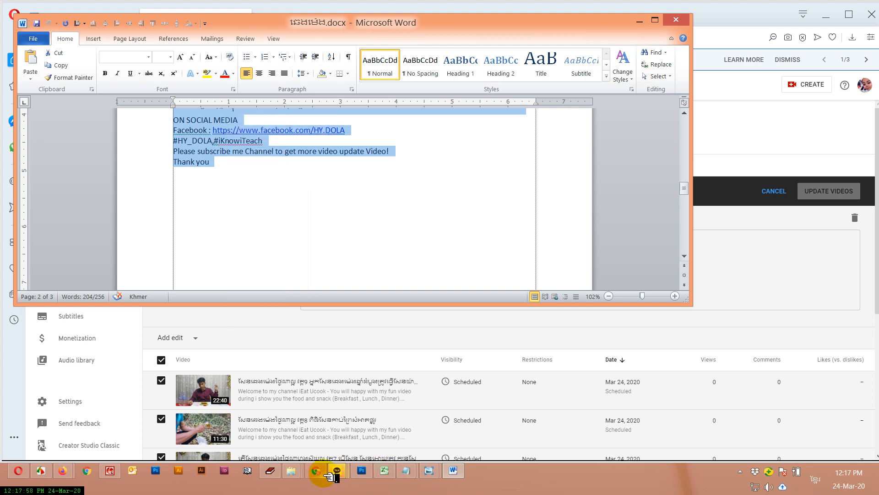
Back in YouTube Studio, paste the copied text with Insert at beginning into the selected videos' descriptions and confirm the permanent update
click(17, 471)
click(321, 253)
key(ctrl+v)
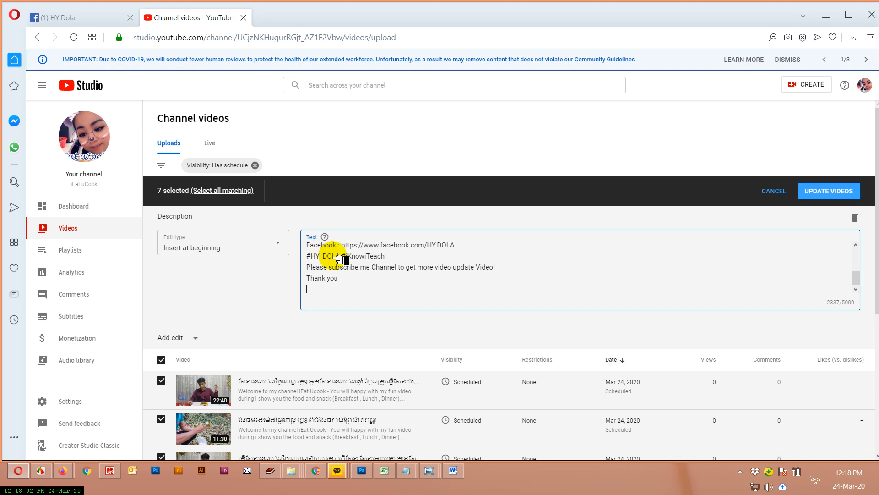
drag(858, 282, 858, 250)
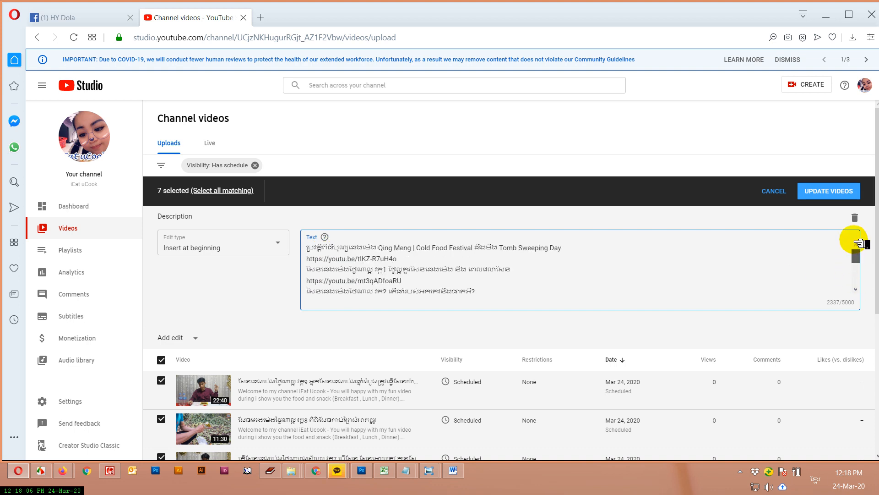
click(839, 196)
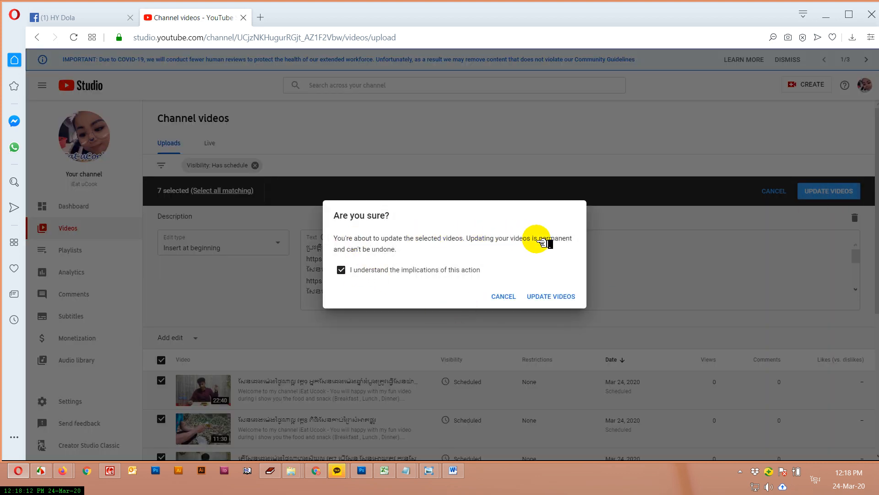
click(556, 298)
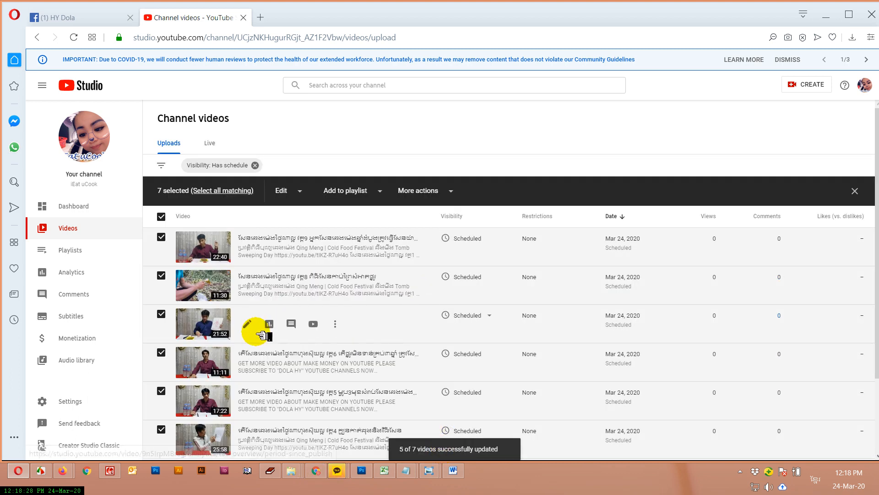
Open the details of the 21:52 video, review the 17:22 video's audience setting and tags, and return to the video list
click(248, 325)
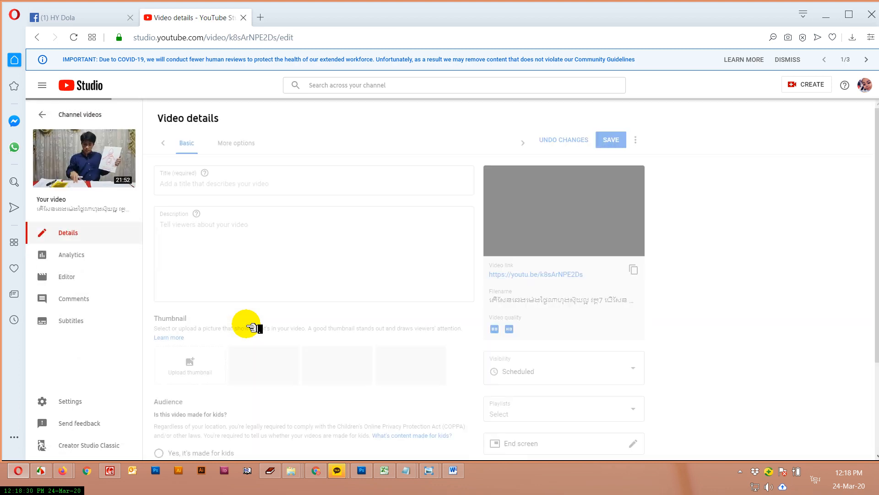
click(44, 117)
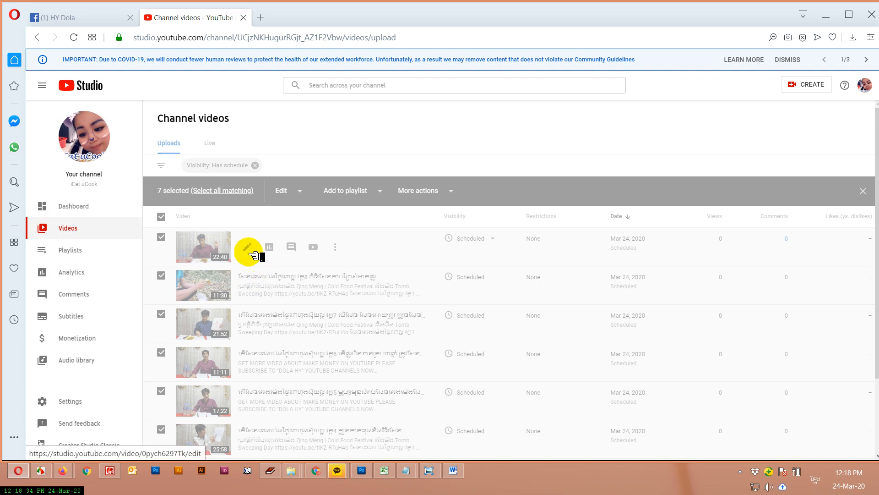
click(248, 401)
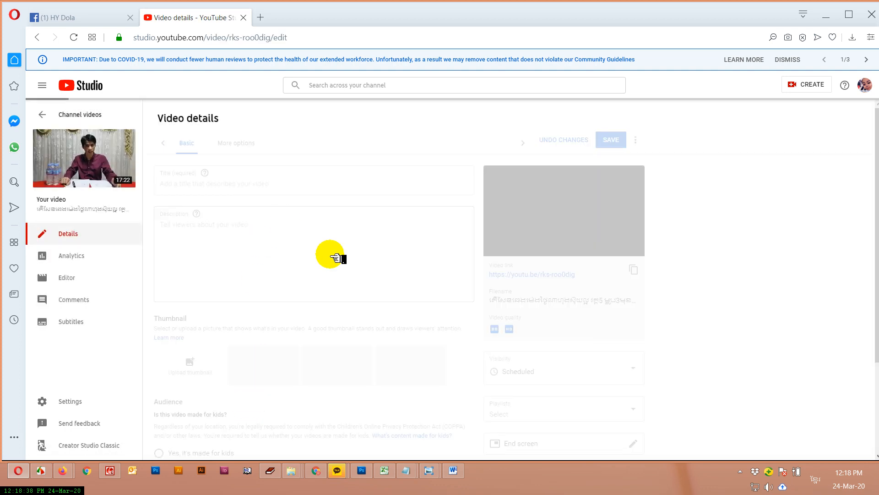
scroll(736, 298, down, 10)
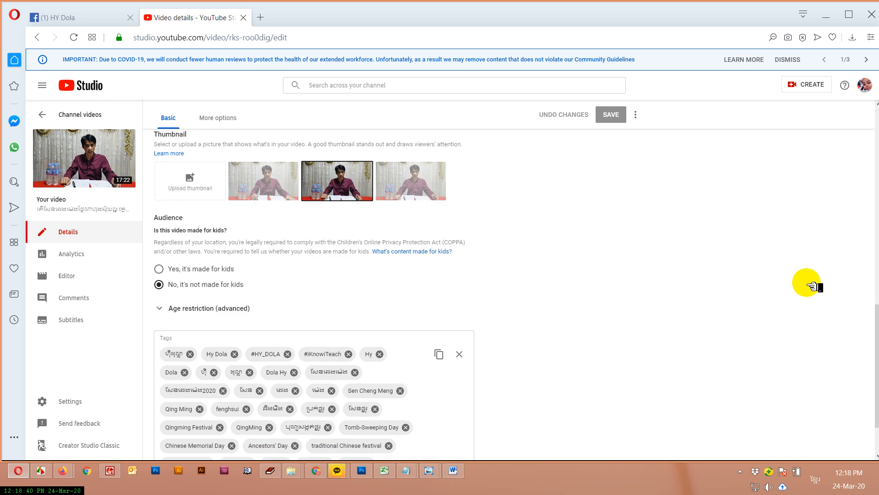
scroll(809, 285, down, 2)
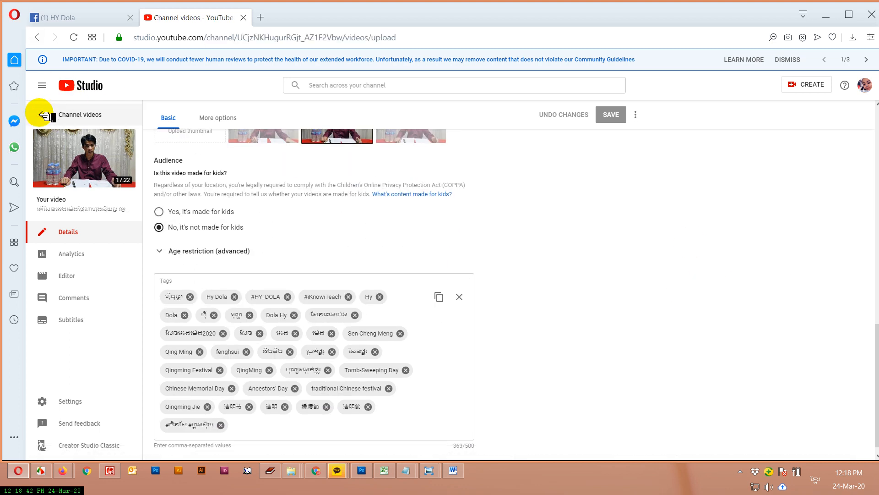
click(37, 114)
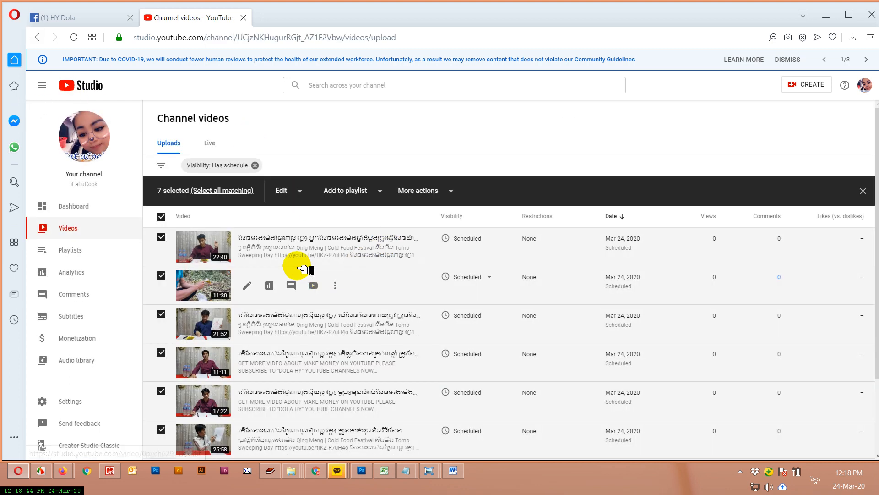
Open the details of the 22:40 video, review its audience setting and tags, and return to the video list
click(247, 247)
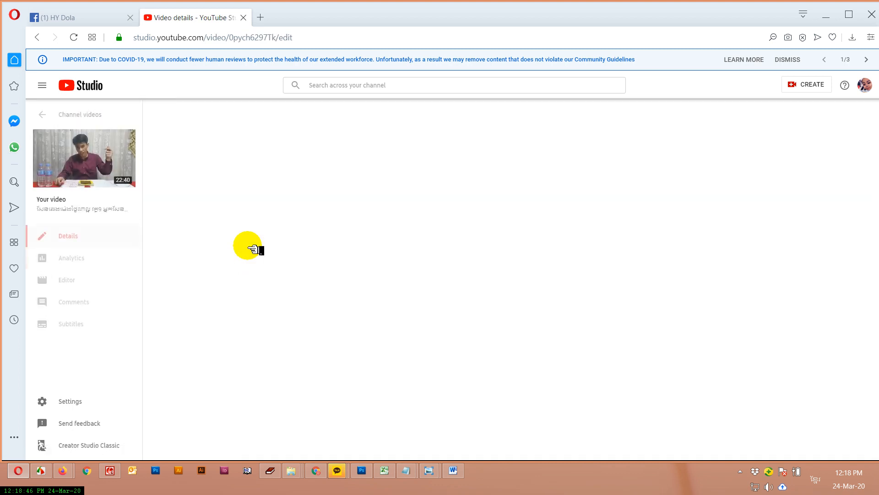
scroll(356, 233, down, 10)
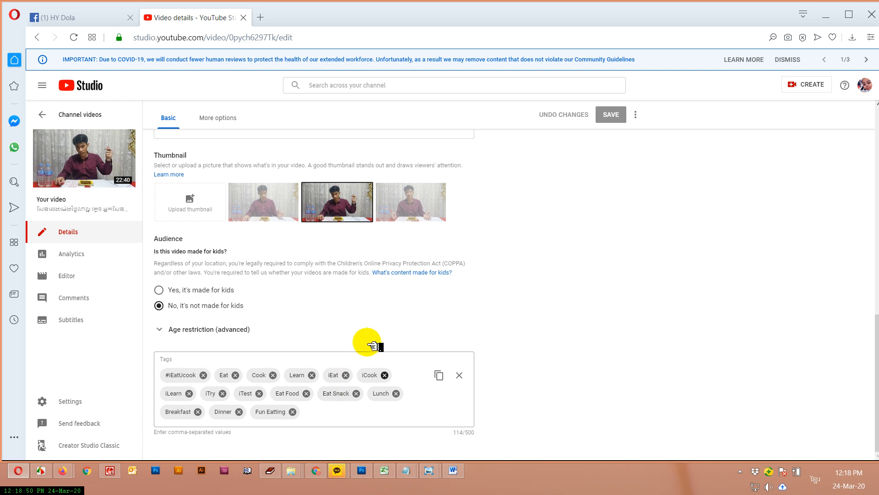
click(44, 114)
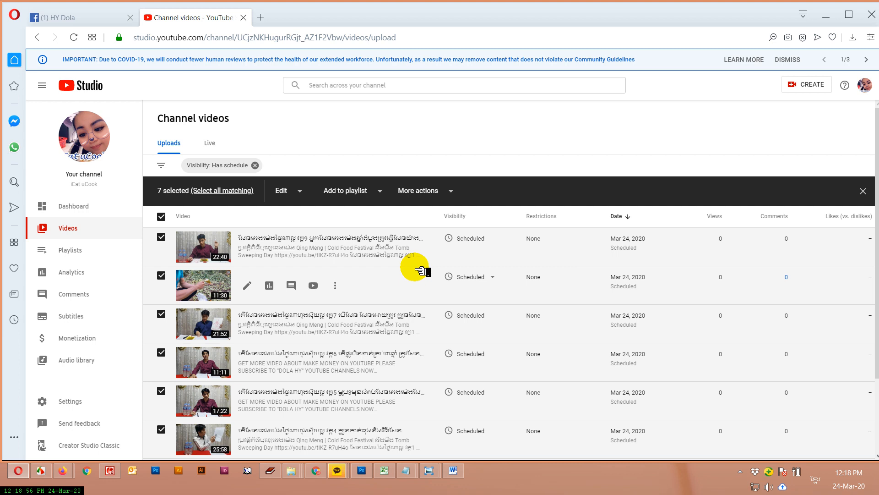
Switch to the Tag.xlsx workbook in Excel and copy the full tag text from cell G5
mouse_move(392, 473)
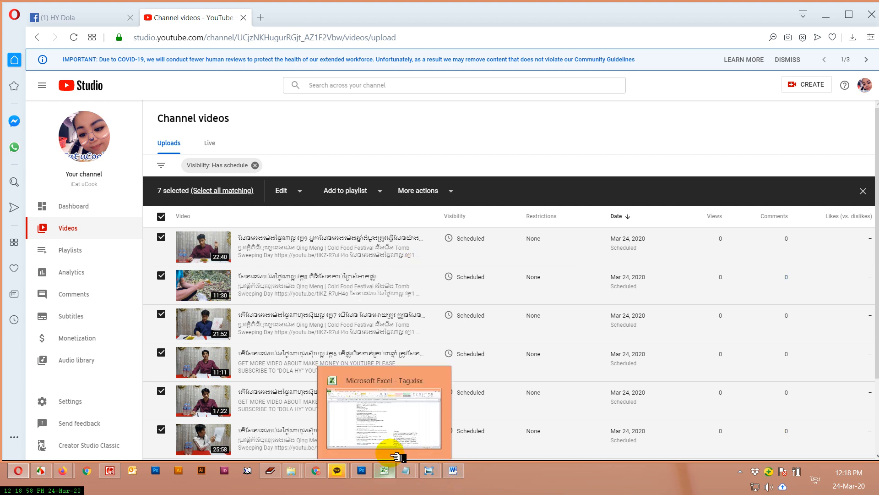
click(393, 440)
double_click(567, 333)
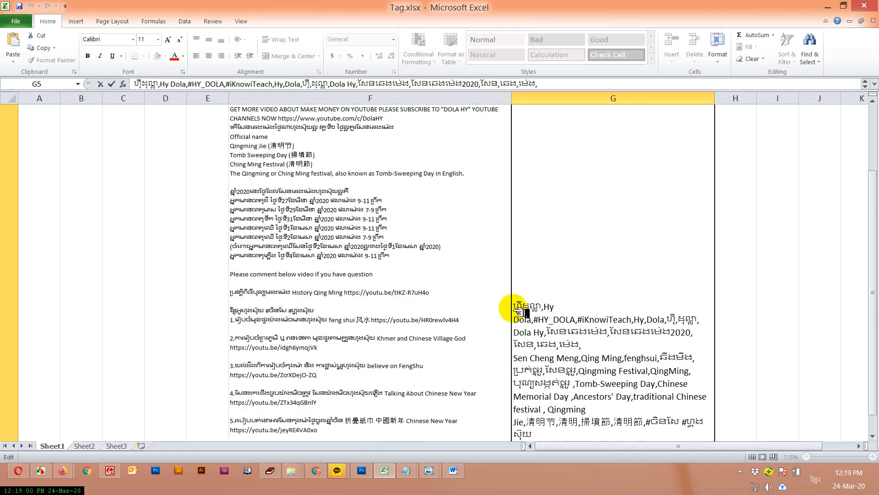
drag(514, 306, 610, 490)
right_click(559, 388)
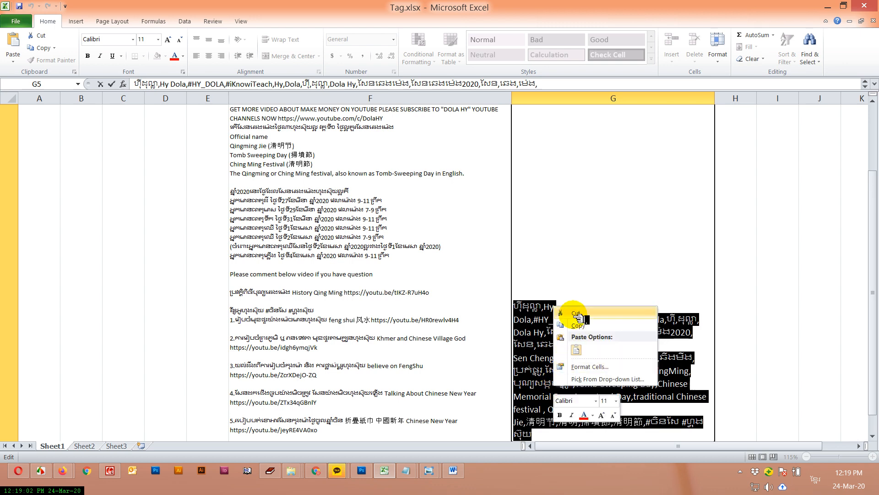
click(580, 329)
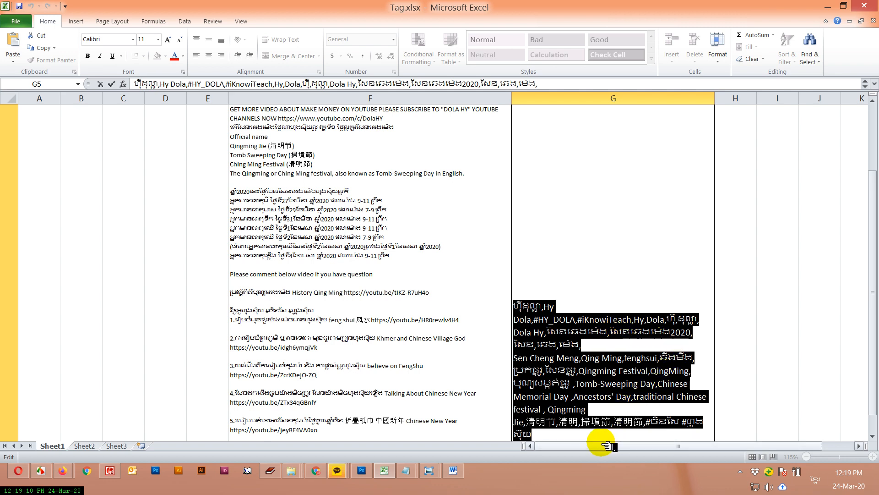
Back in YouTube Studio, select all the listed scheduled videos and start a bulk edit of their tags
click(41, 470)
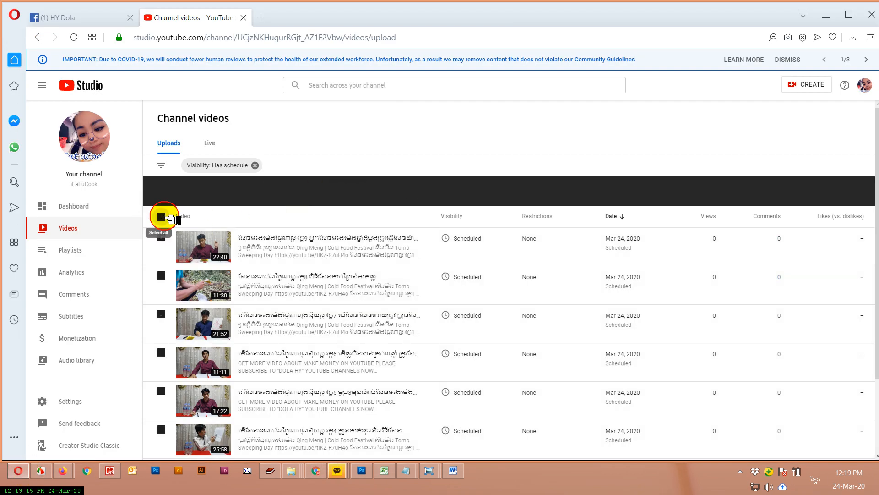
click(161, 216)
click(162, 187)
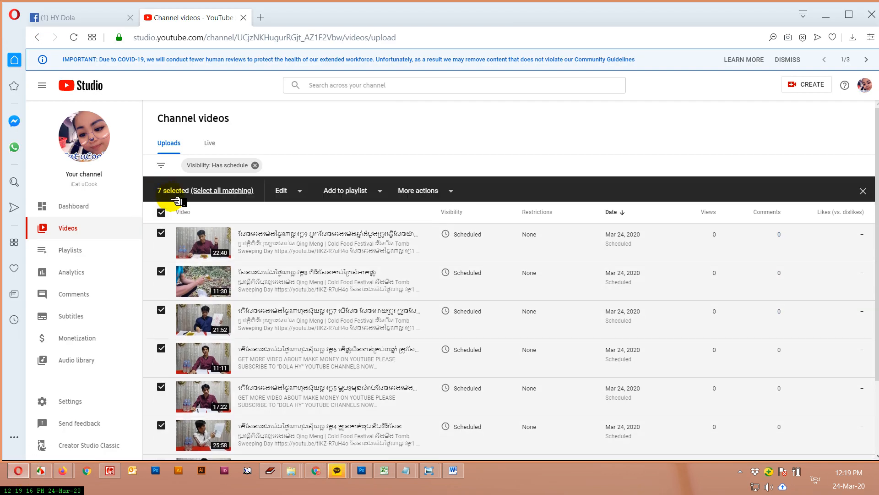
click(306, 195)
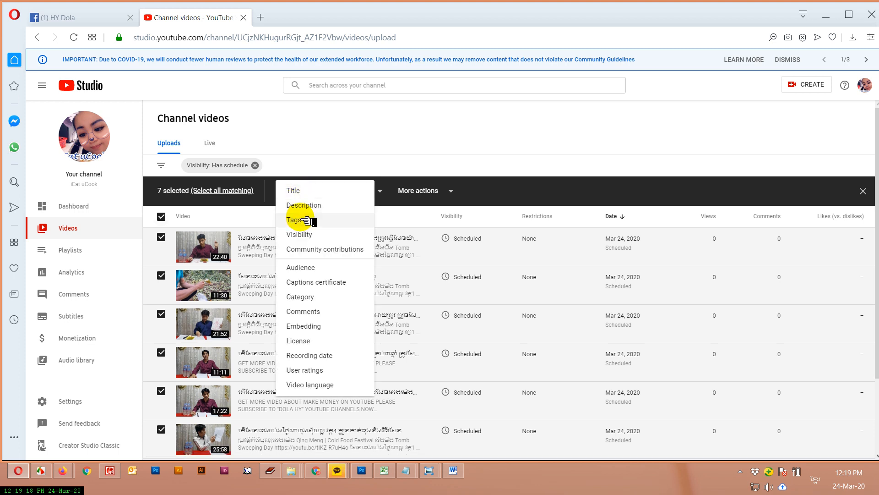
click(305, 220)
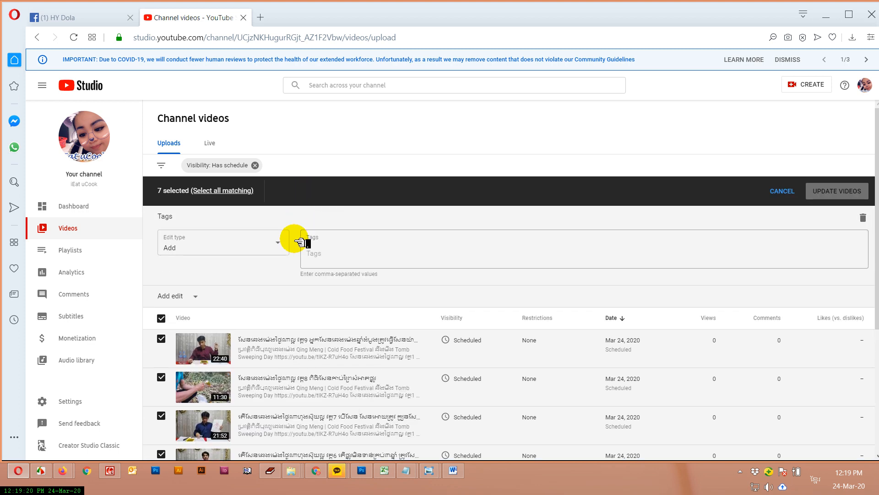
Paste the copied tags with the edit type Replace all for the selected videos and confirm the permanent update
click(284, 249)
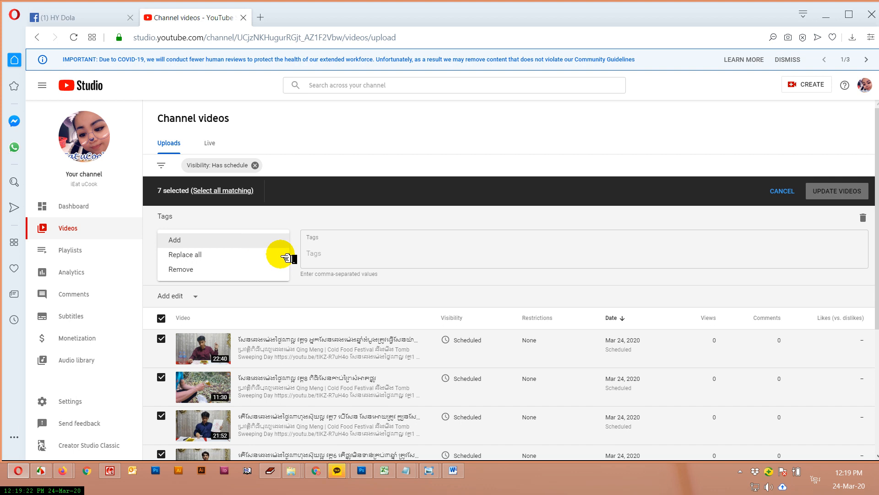
click(202, 254)
click(350, 254)
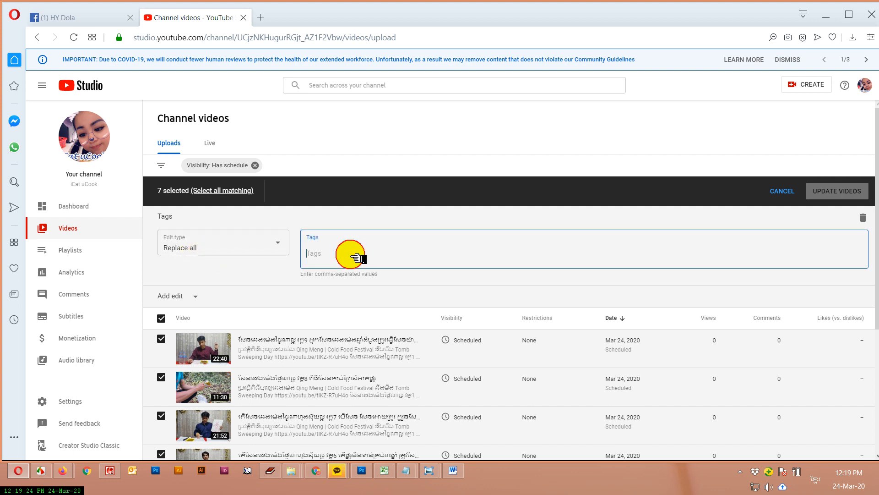
key(ctrl+v)
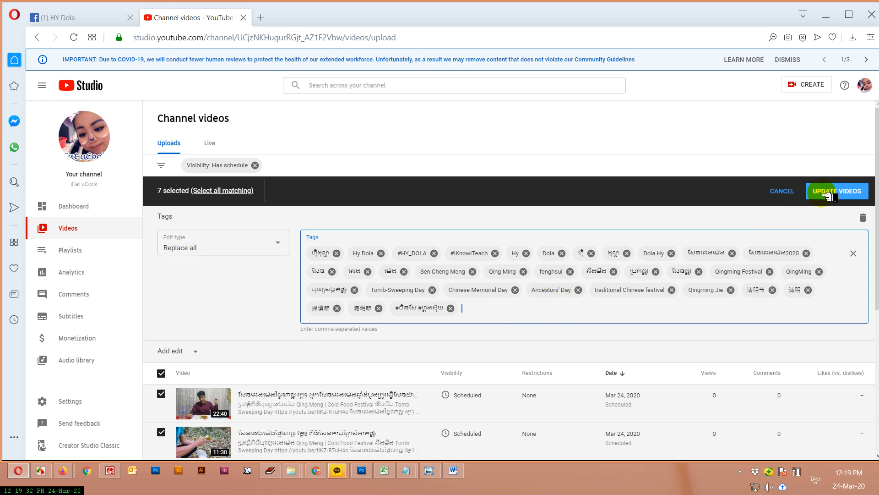
click(173, 242)
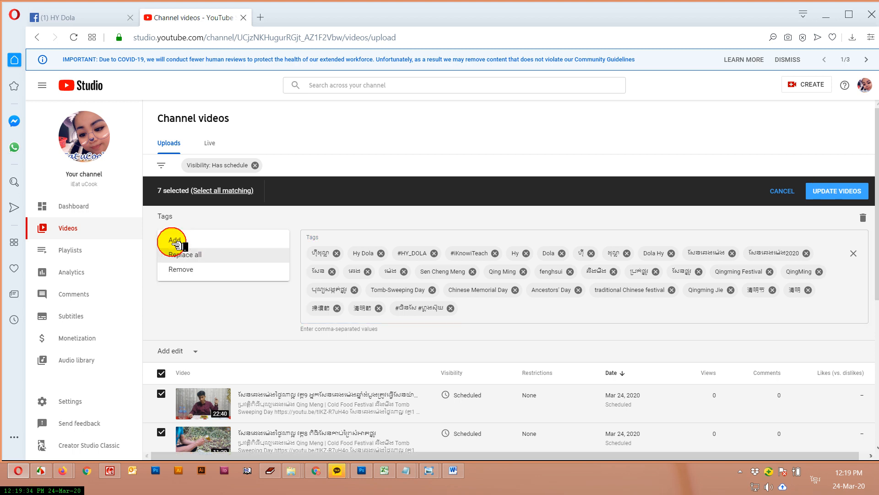
click(194, 253)
click(851, 188)
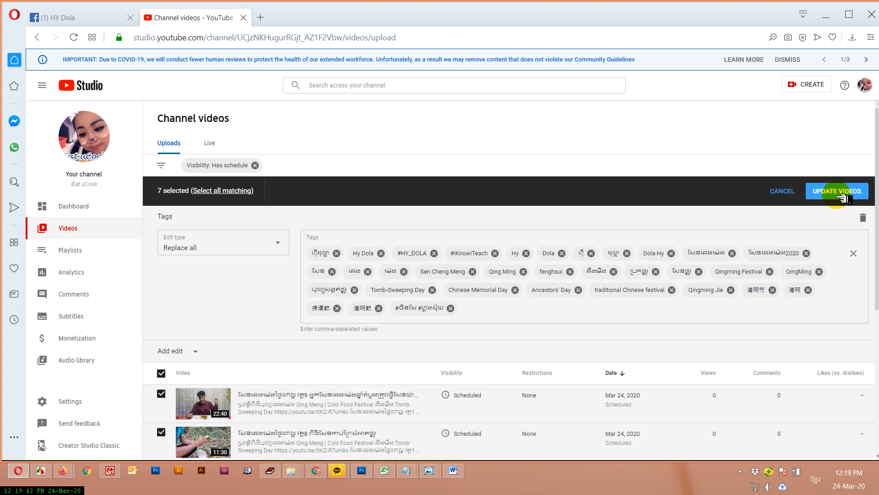
click(840, 190)
click(361, 270)
click(562, 296)
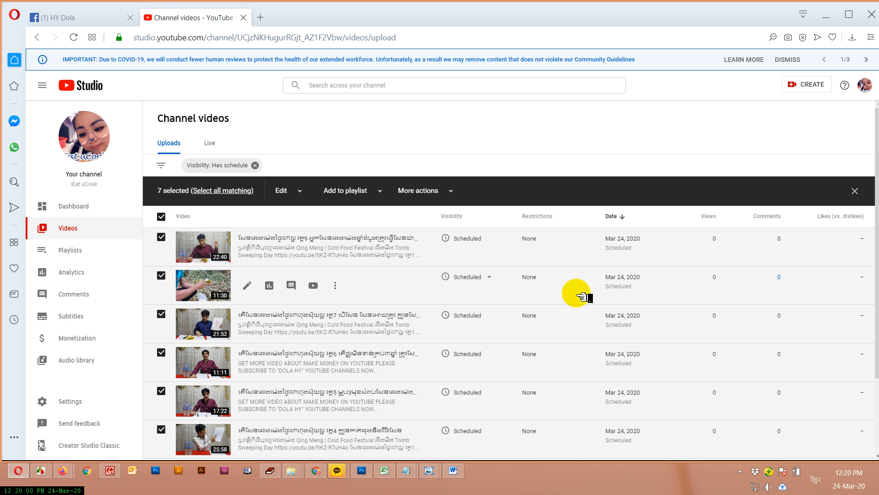
Open the 22:40 video's details, review its tags and advanced settings such as category and video language, and return to the video list
scroll(663, 339, down, 2)
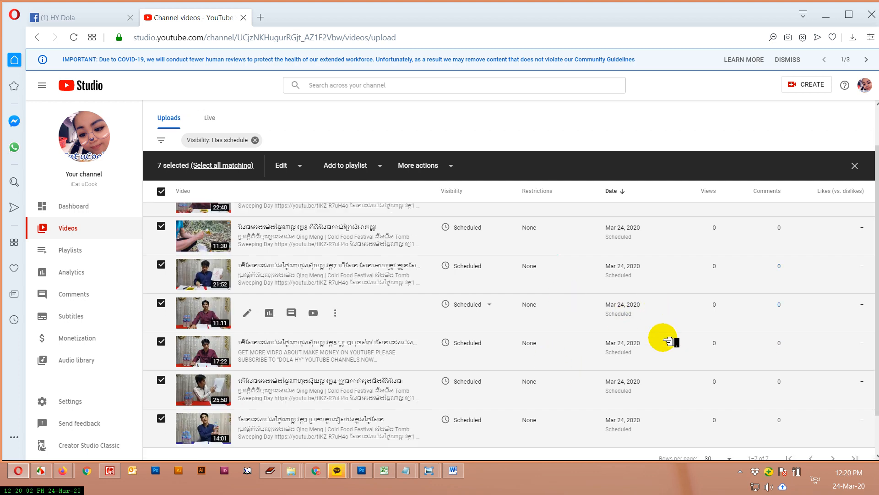
scroll(402, 346, up, 2)
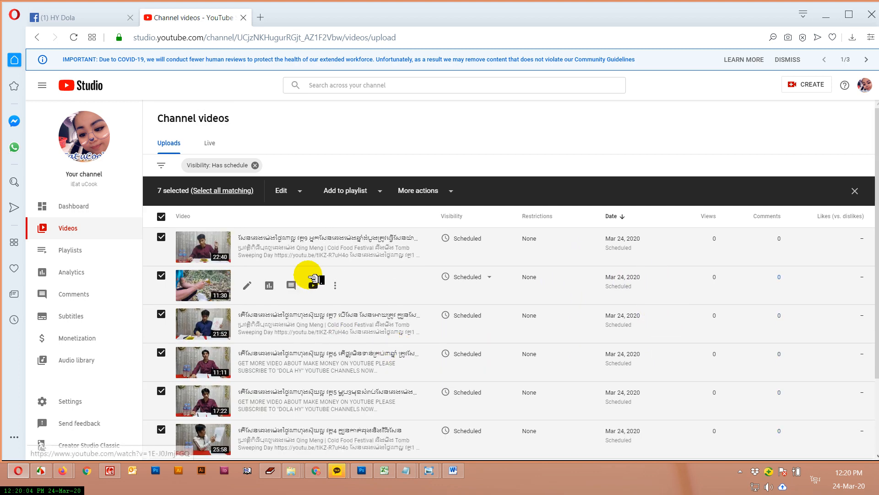
click(247, 248)
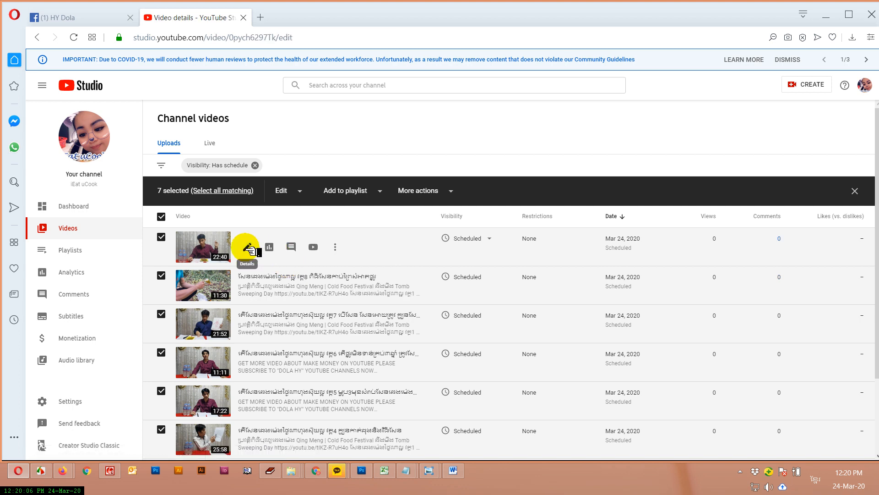
scroll(443, 326, down, 15)
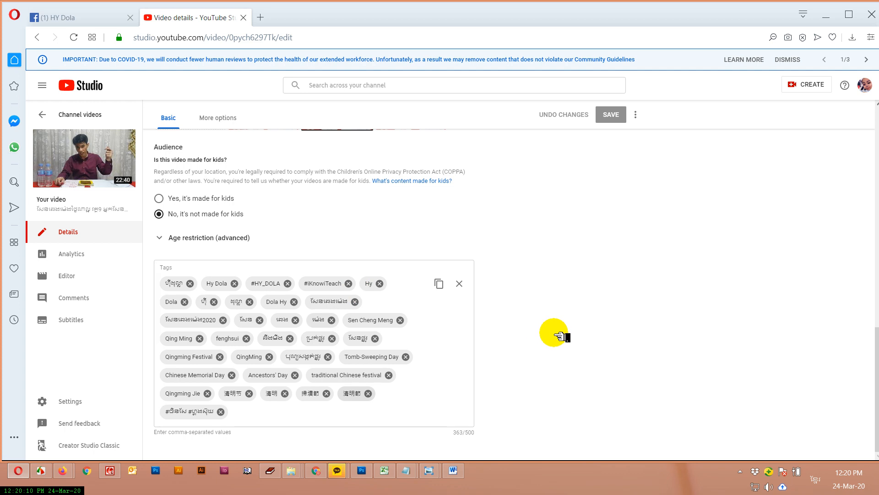
scroll(218, 151, up, 10)
click(219, 117)
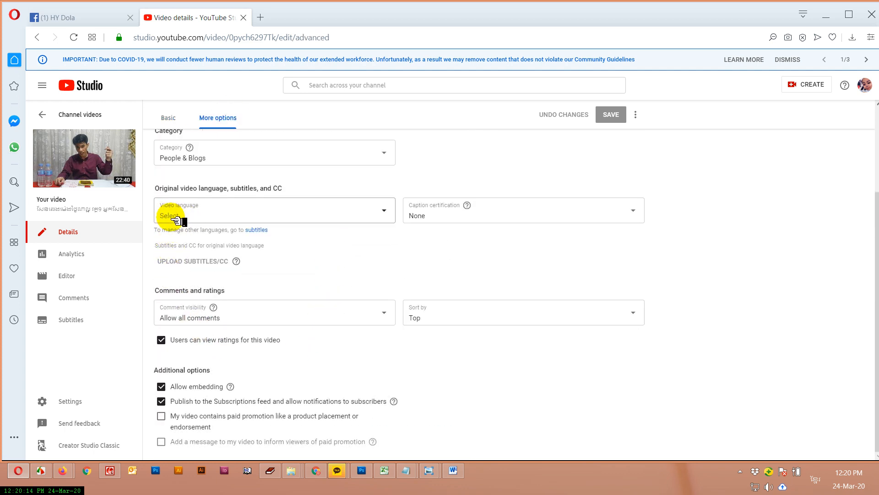
scroll(216, 225, up, 3)
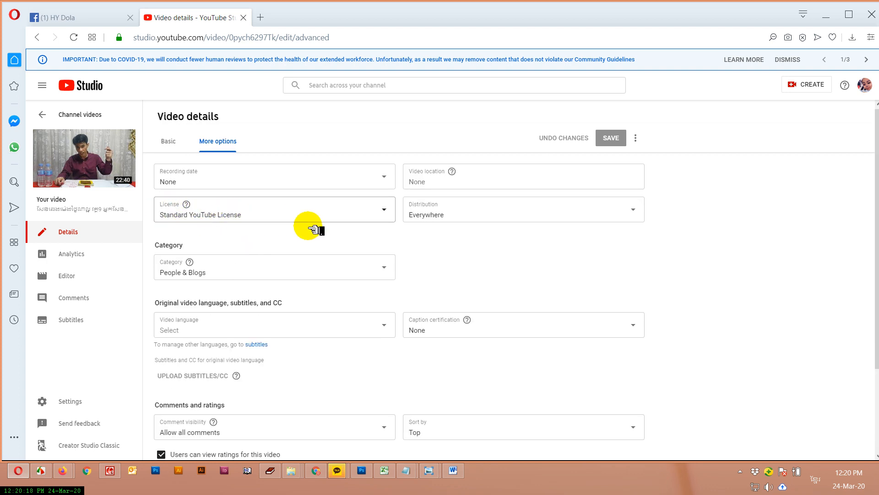
click(48, 114)
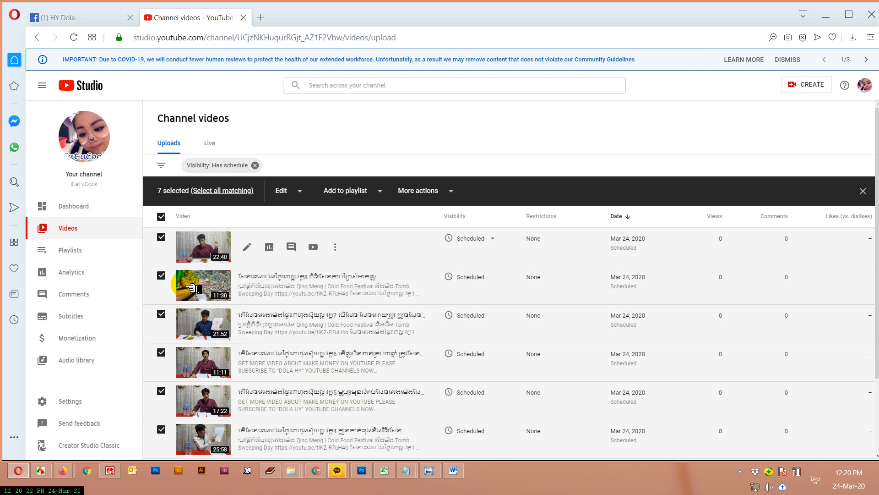
Bulk-edit the category of the selected videos to Education and confirm the permanent update
click(298, 190)
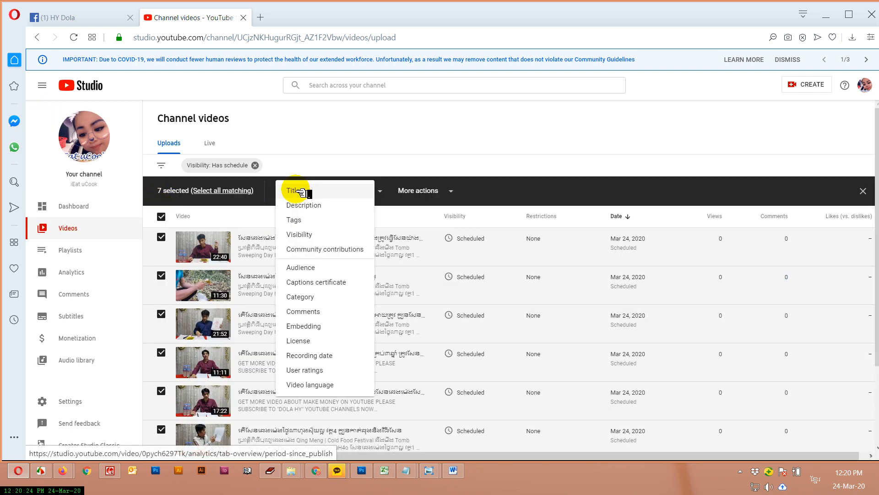
click(340, 297)
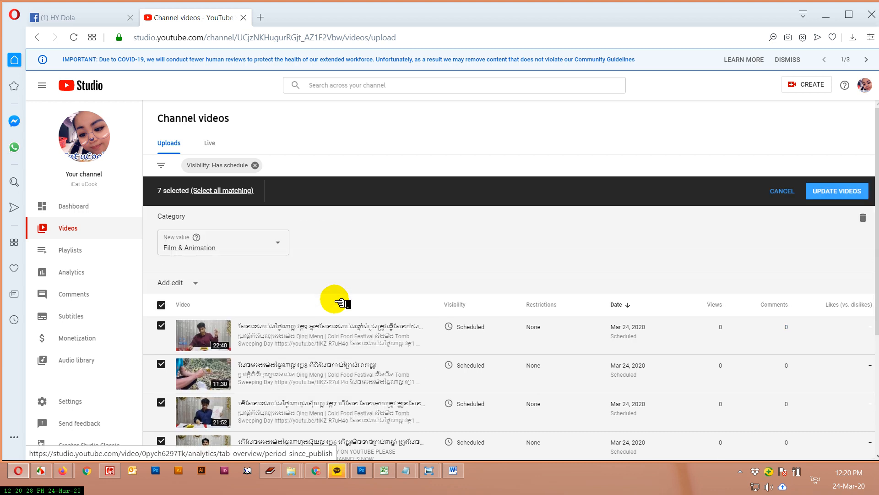
click(281, 244)
scroll(286, 303, down, 1)
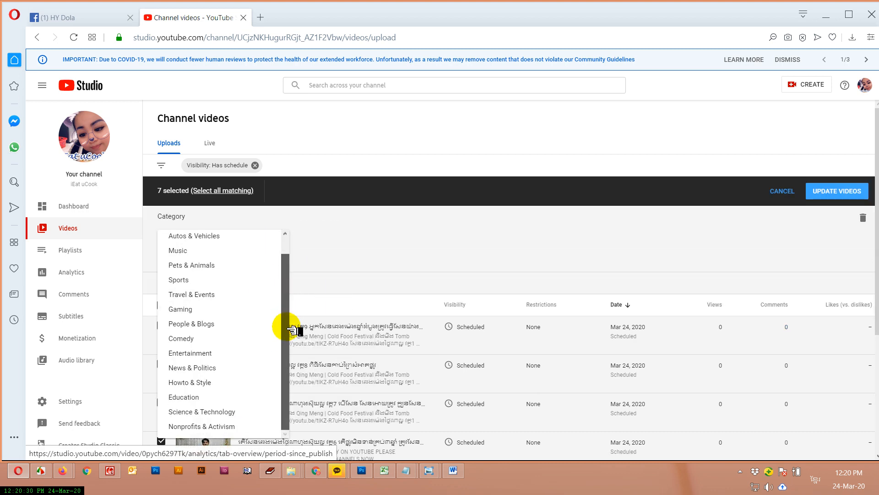
click(254, 399)
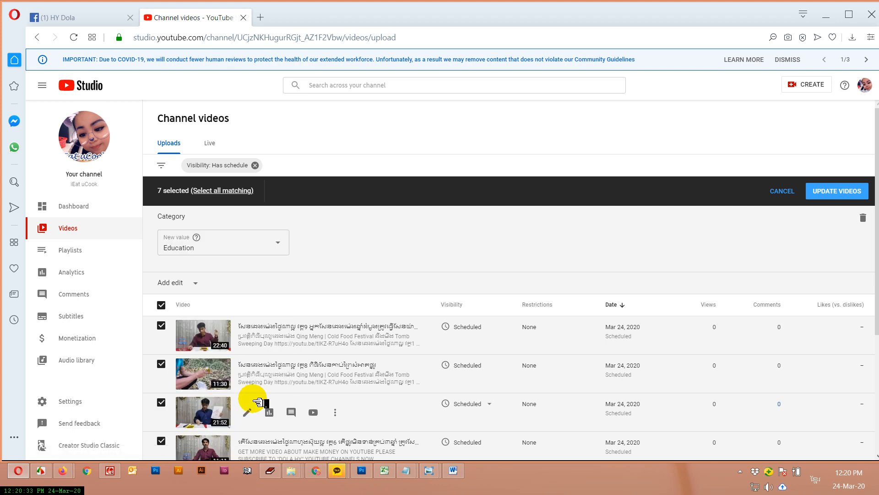
click(836, 193)
click(368, 270)
click(551, 298)
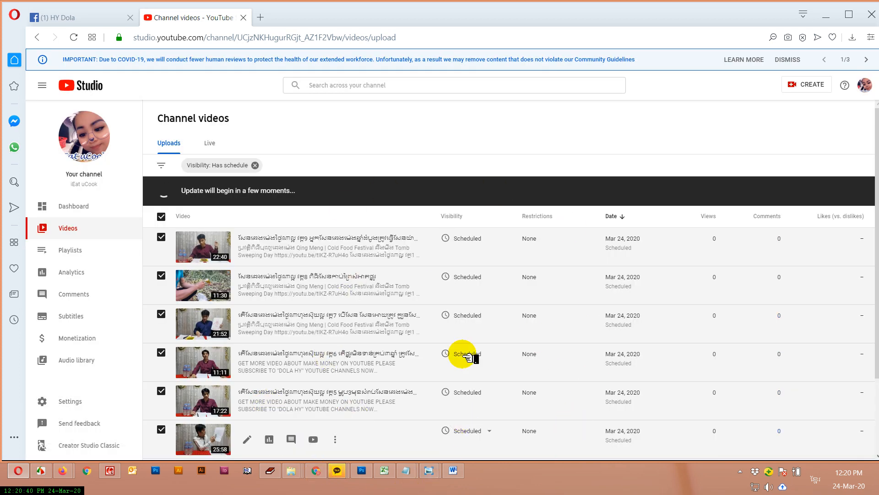
Bulk-edit the video language of the selected videos to English and confirm the permanent update
mouse_move(452, 300)
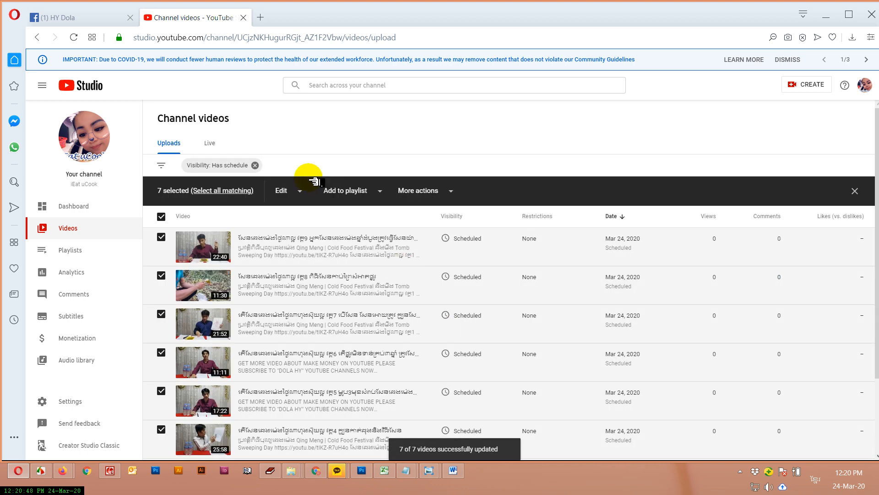
click(308, 193)
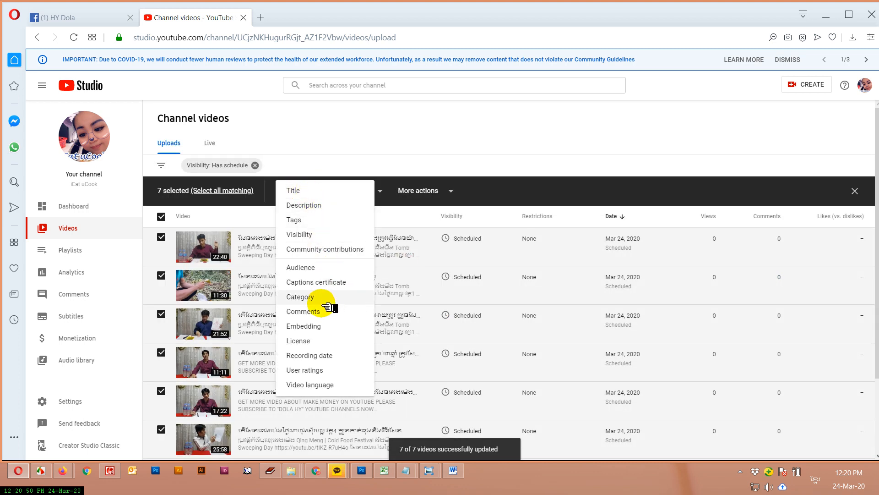
click(339, 387)
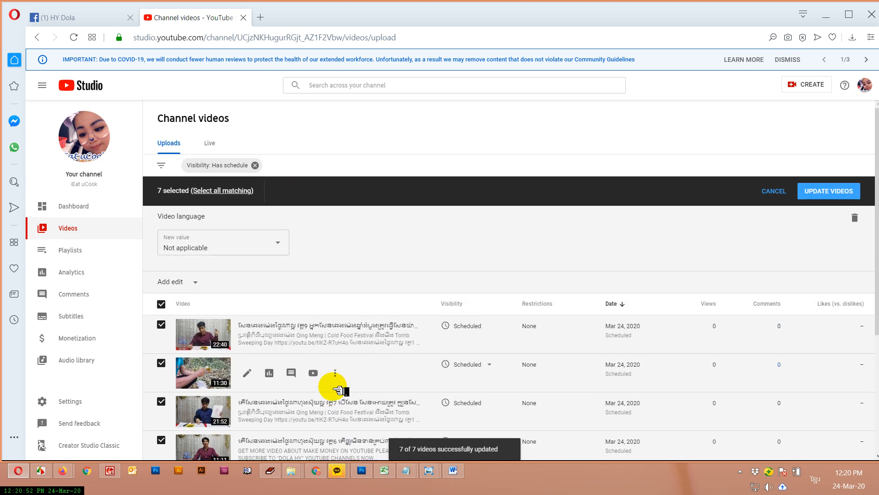
click(269, 250)
drag(290, 247, 290, 284)
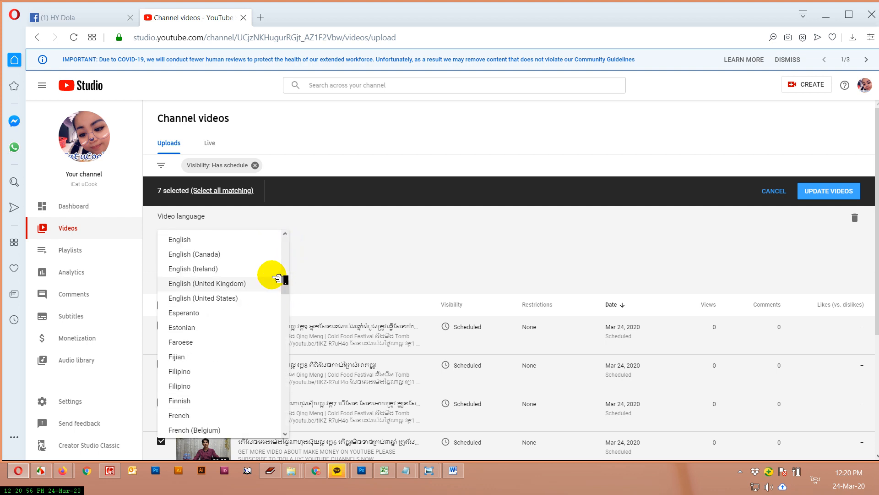
click(205, 240)
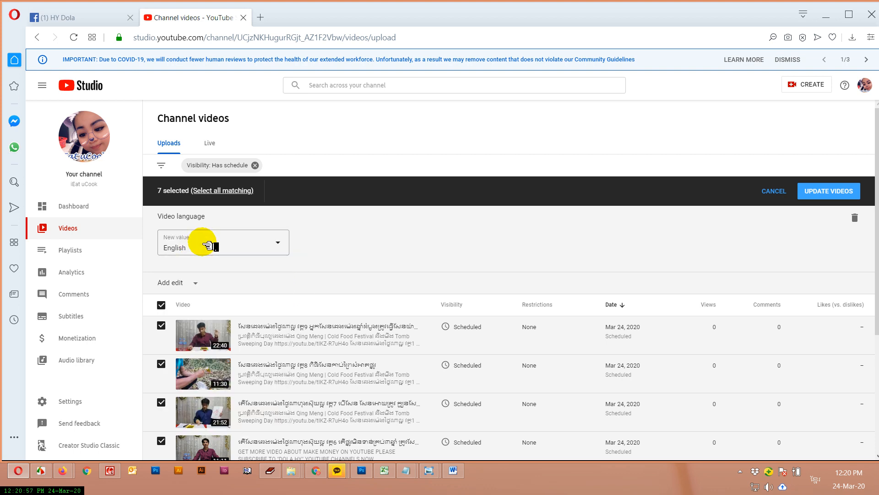
click(839, 191)
click(389, 270)
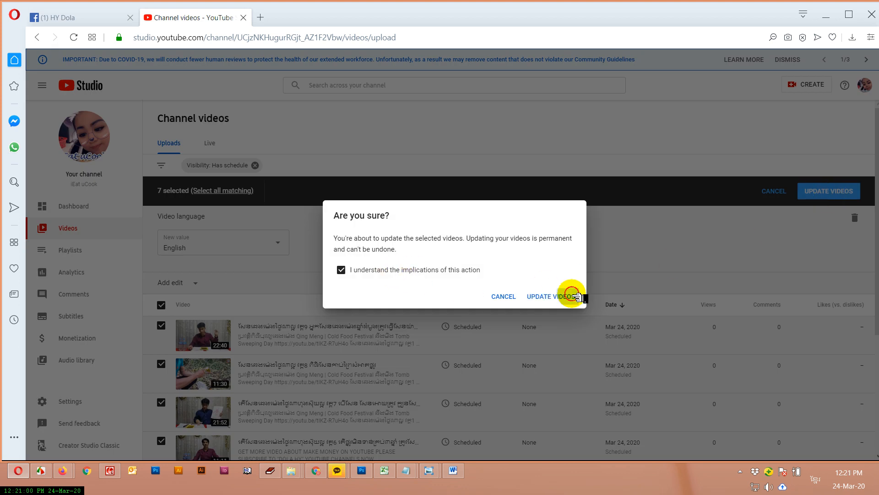
click(567, 295)
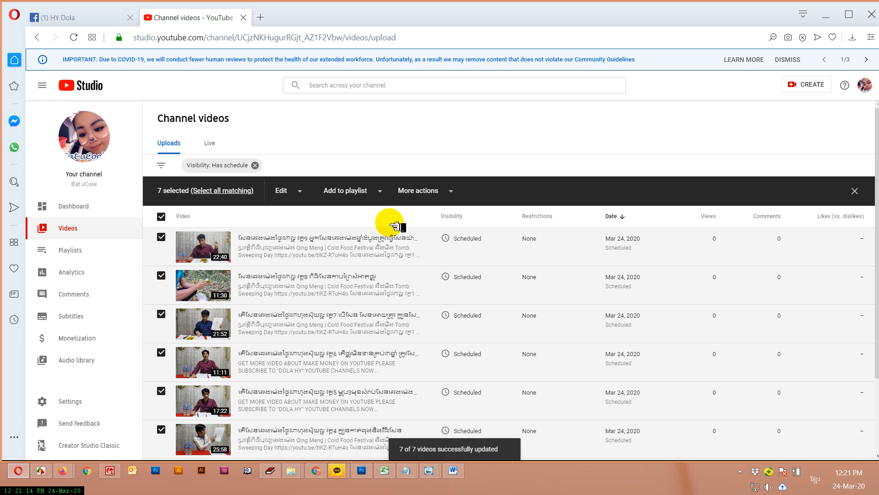
Examine the bulk-edit choices for community contributions and visibility, discarding both edits
click(300, 191)
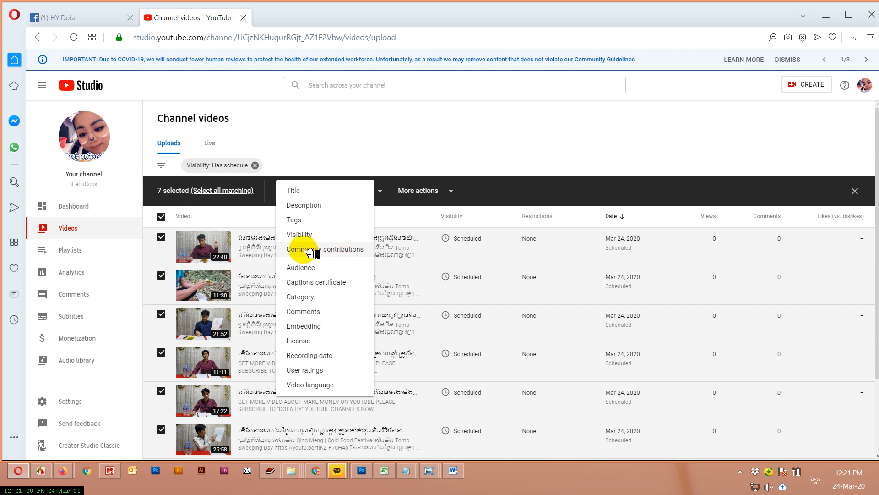
click(338, 250)
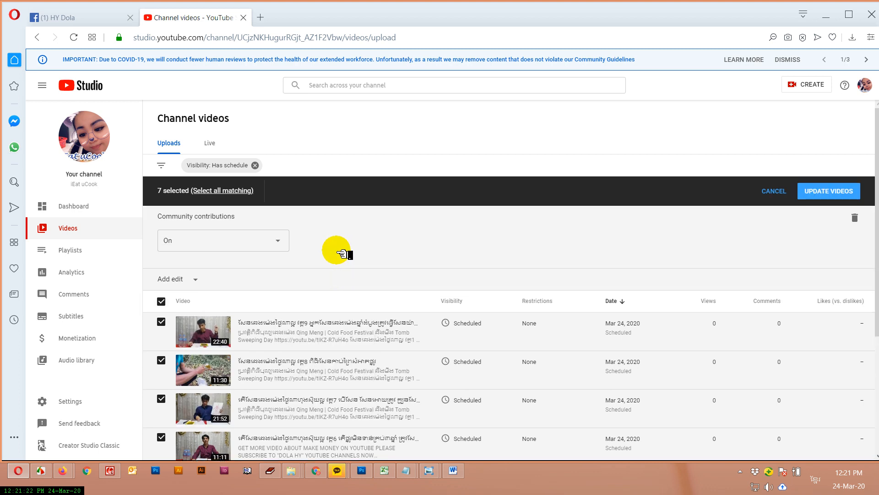
click(284, 234)
click(286, 235)
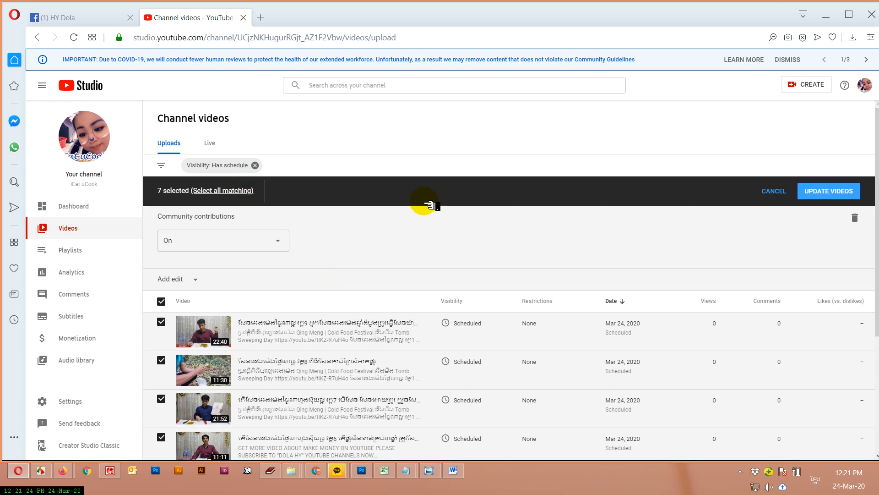
click(779, 191)
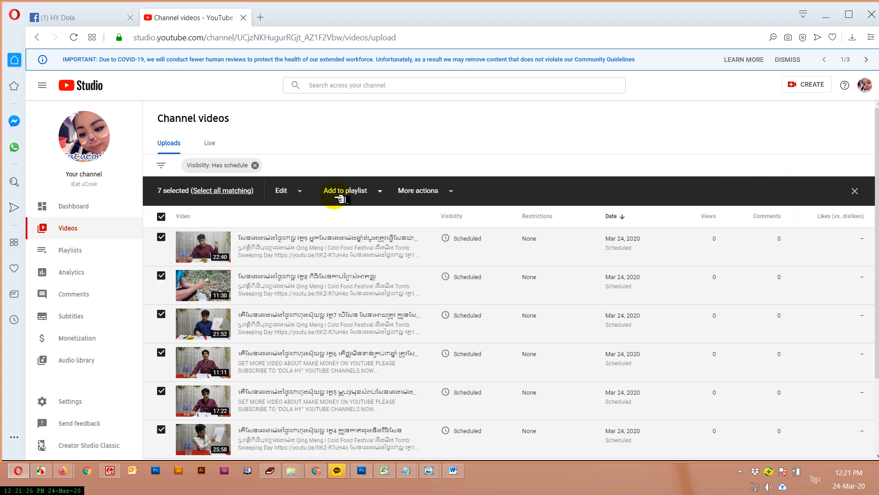
click(296, 194)
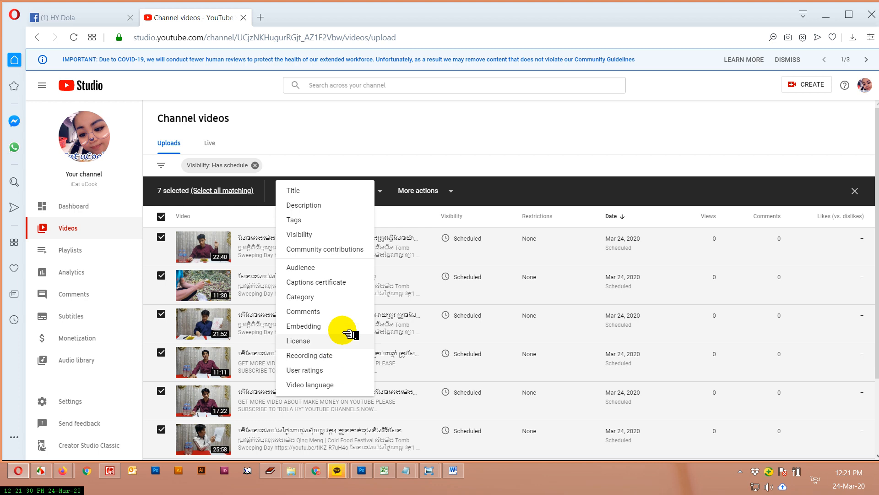
click(323, 237)
click(265, 242)
click(261, 239)
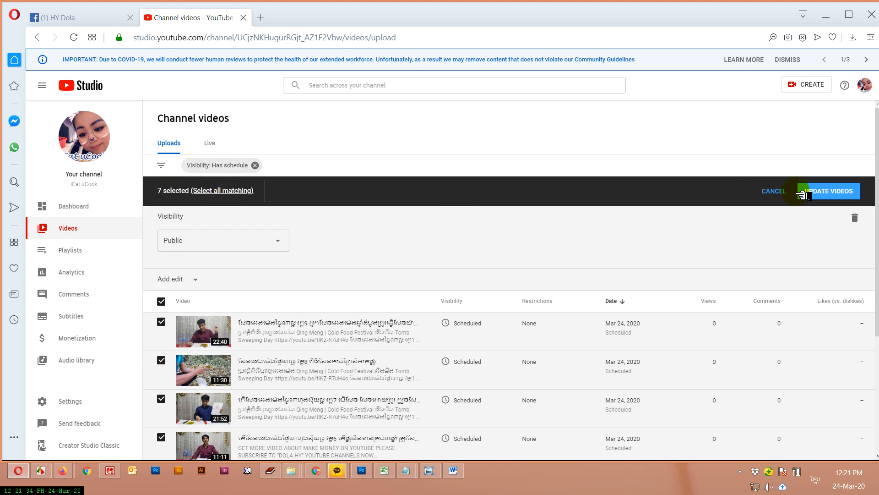
click(773, 188)
Bulk-edit the license of the selected videos to Creative Commons - Attribution and confirm the permanent update
click(298, 191)
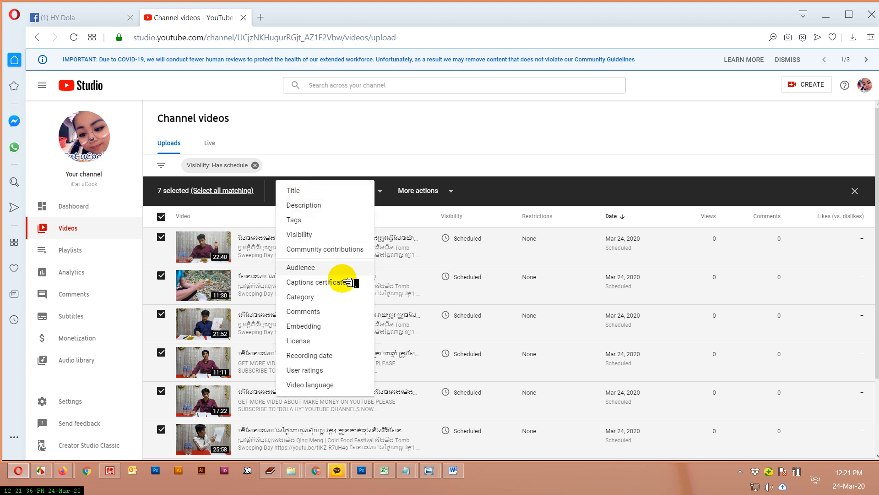
click(315, 341)
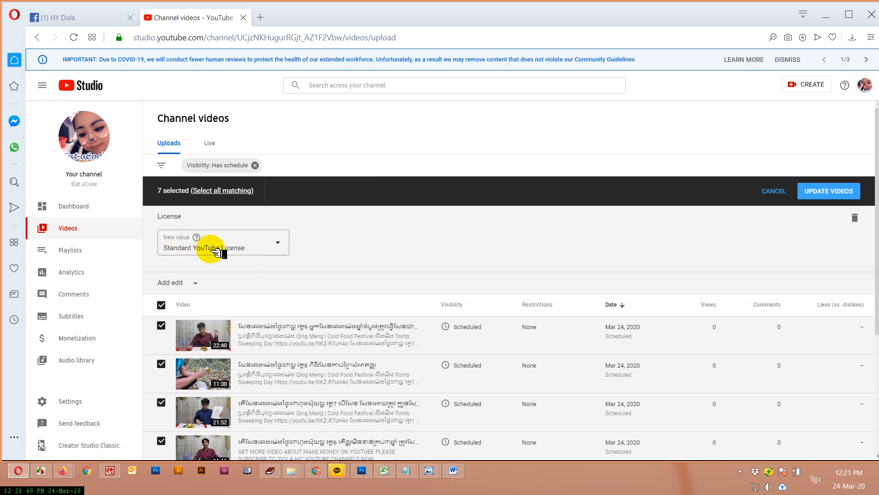
click(183, 250)
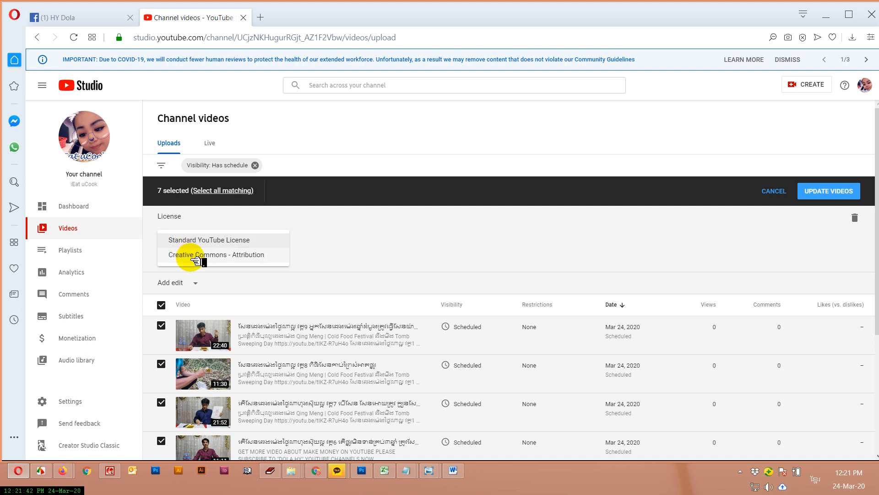
click(193, 255)
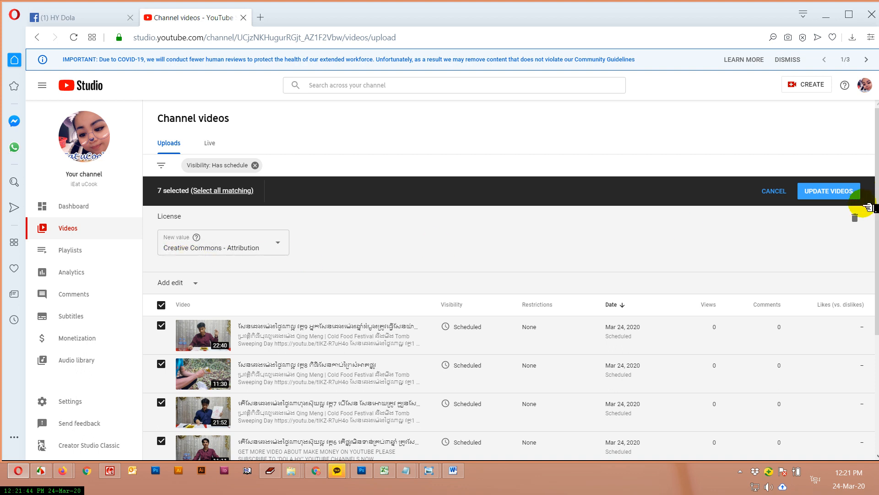
click(830, 191)
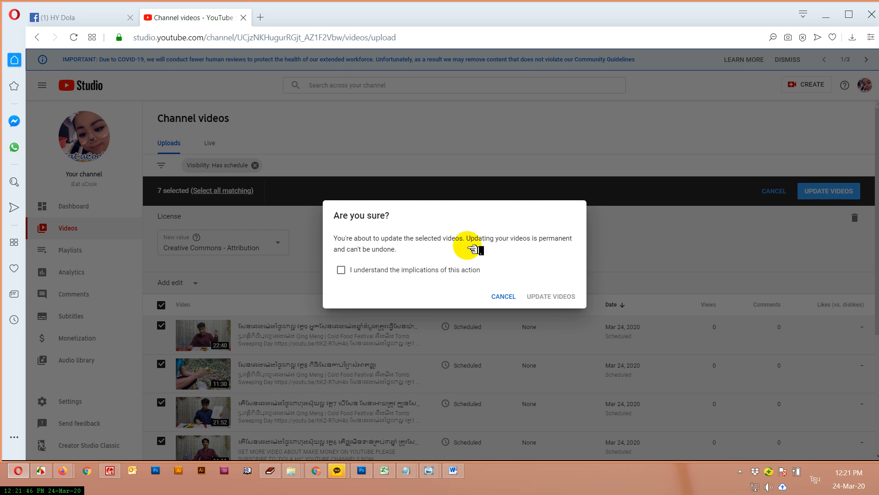
click(394, 270)
click(552, 296)
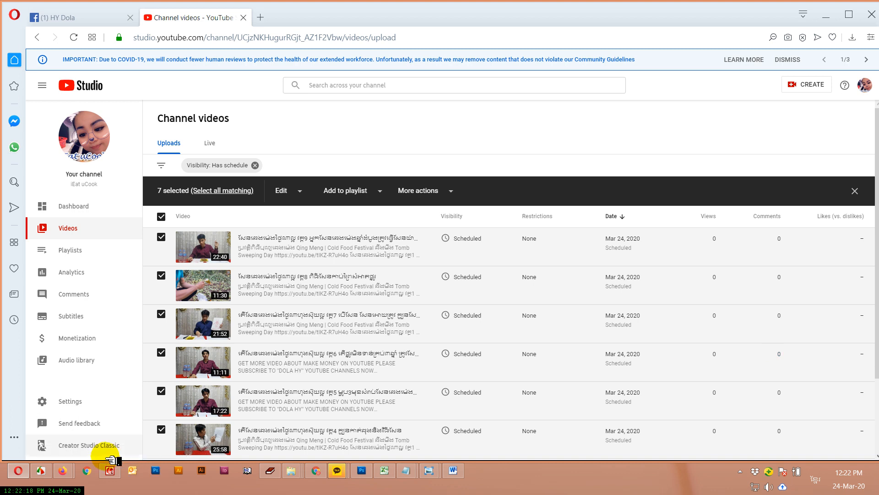
Switch to the other channel's YouTube Studio in Firefox, check the 25:58 video's advanced settings such as license, and return to the video list
click(78, 419)
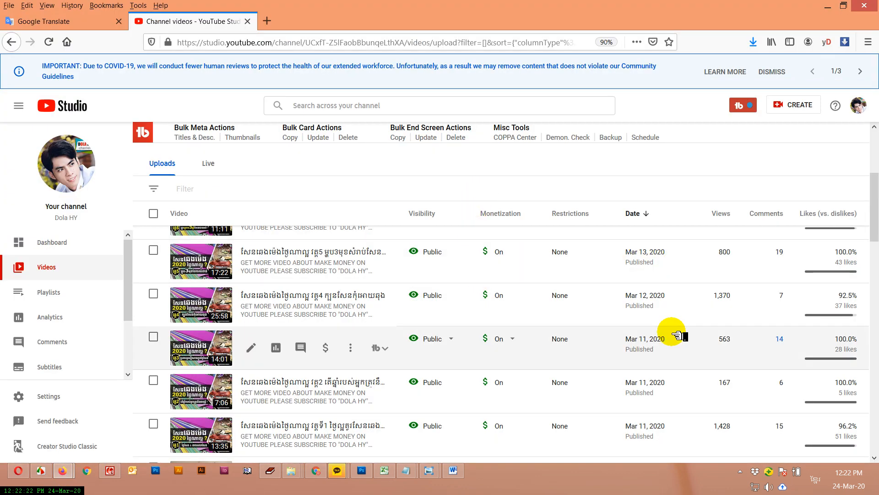
scroll(677, 335, up, 5)
scroll(716, 329, down, 5)
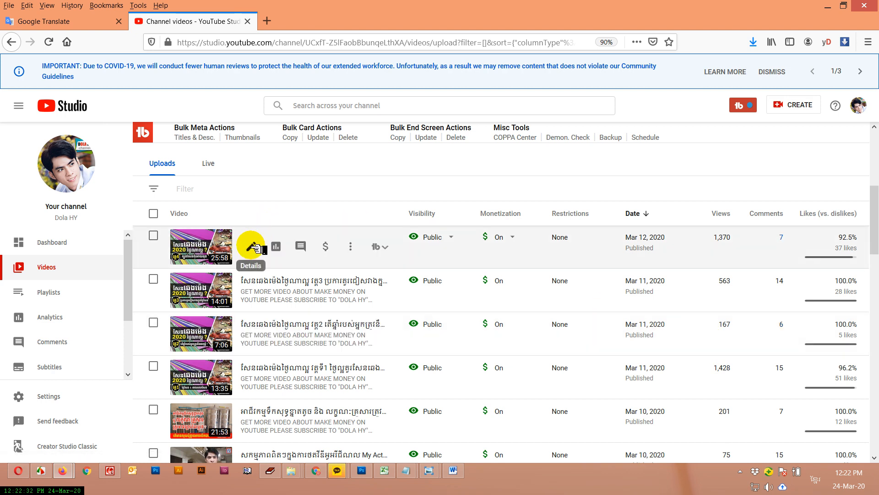
click(251, 246)
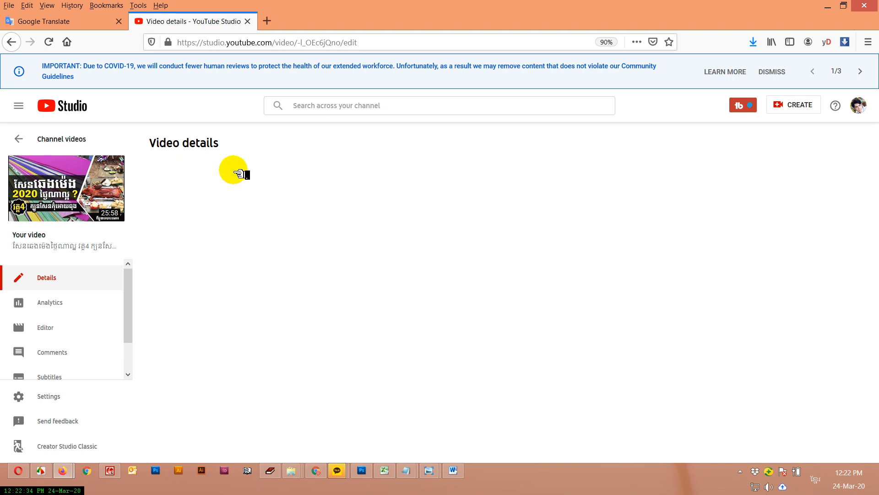
click(236, 173)
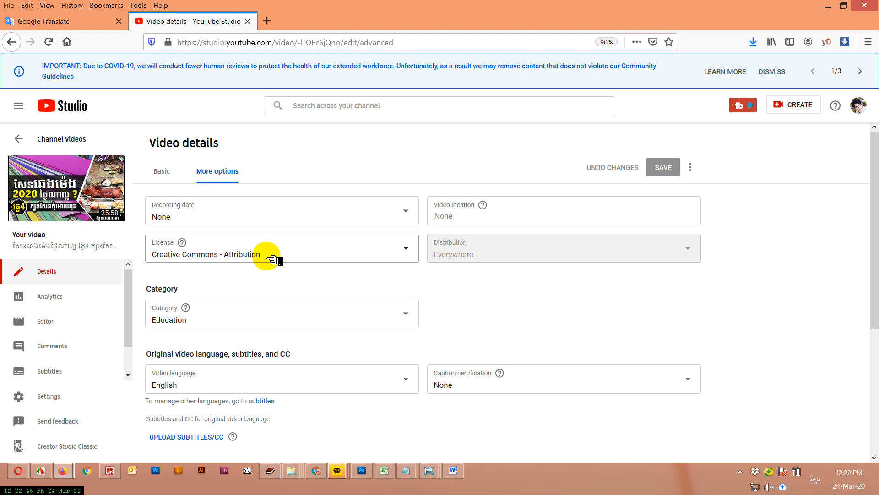
click(18, 139)
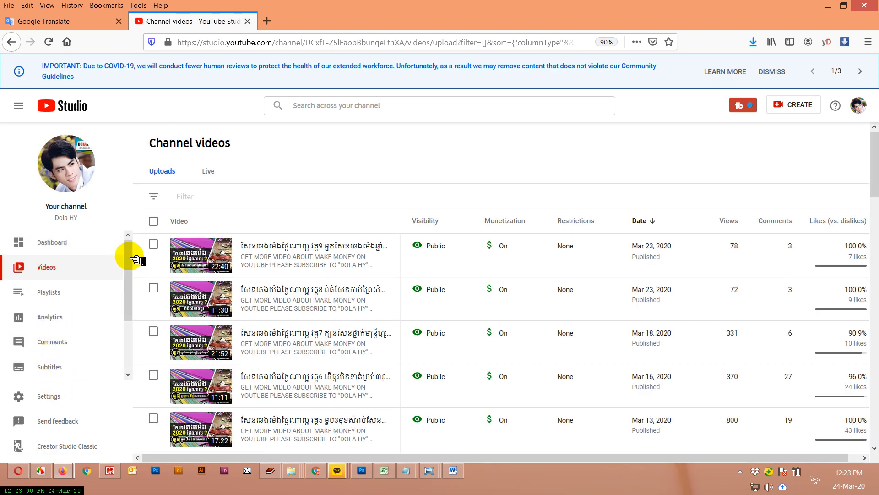
Open the channel's copyright section and look through the list of matching videos
drag(127, 251, 132, 330)
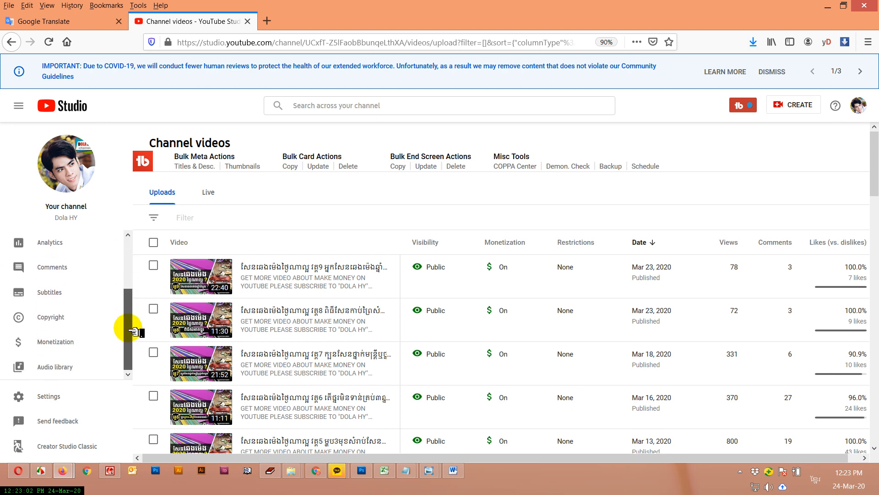
click(54, 320)
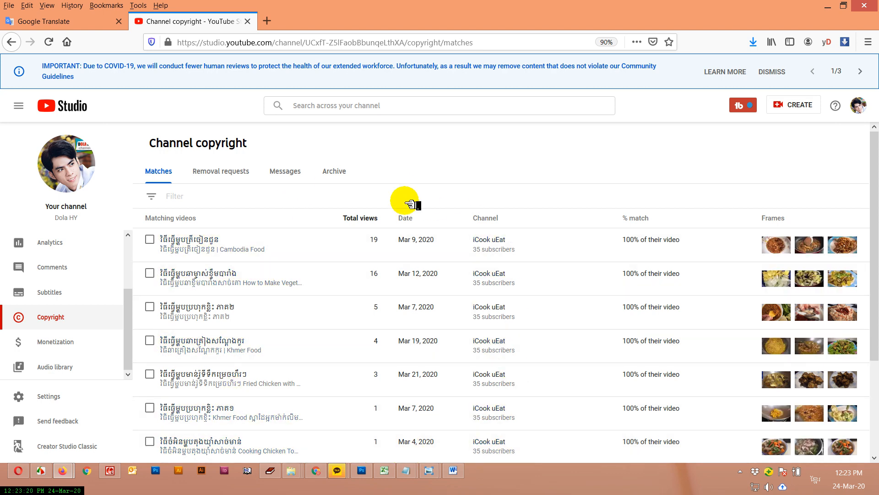
scroll(571, 267, down, 3)
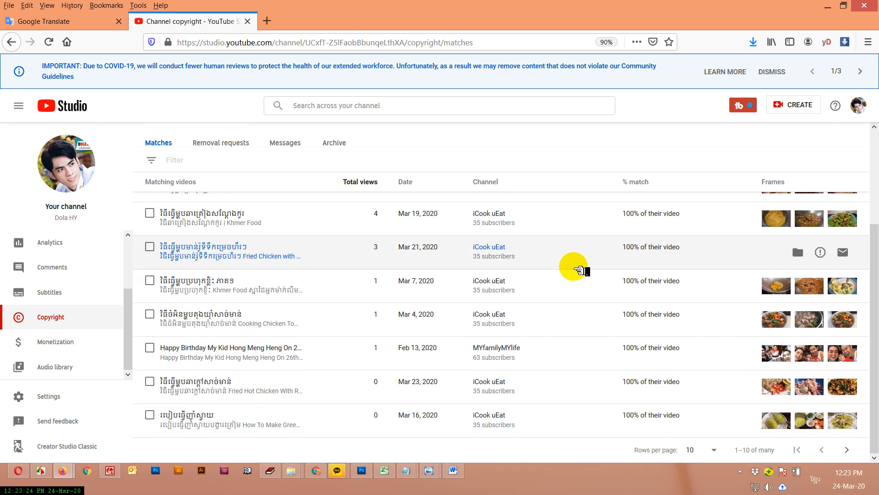
scroll(579, 270, up, 3)
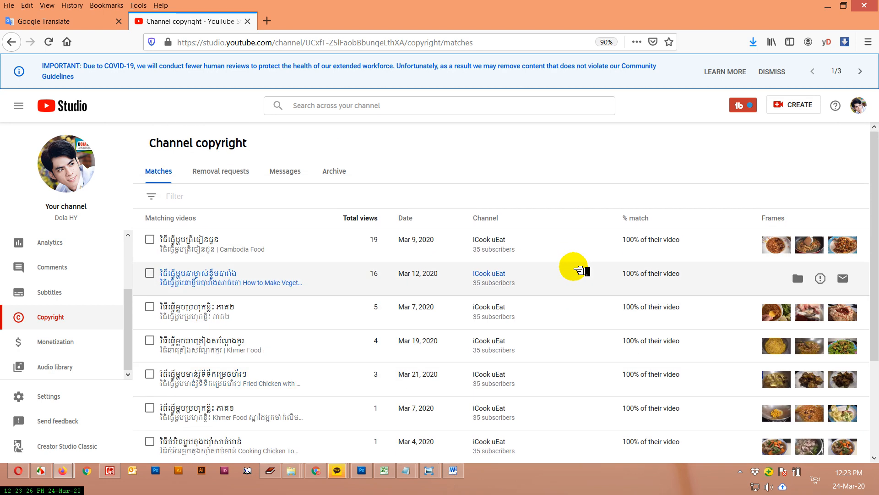